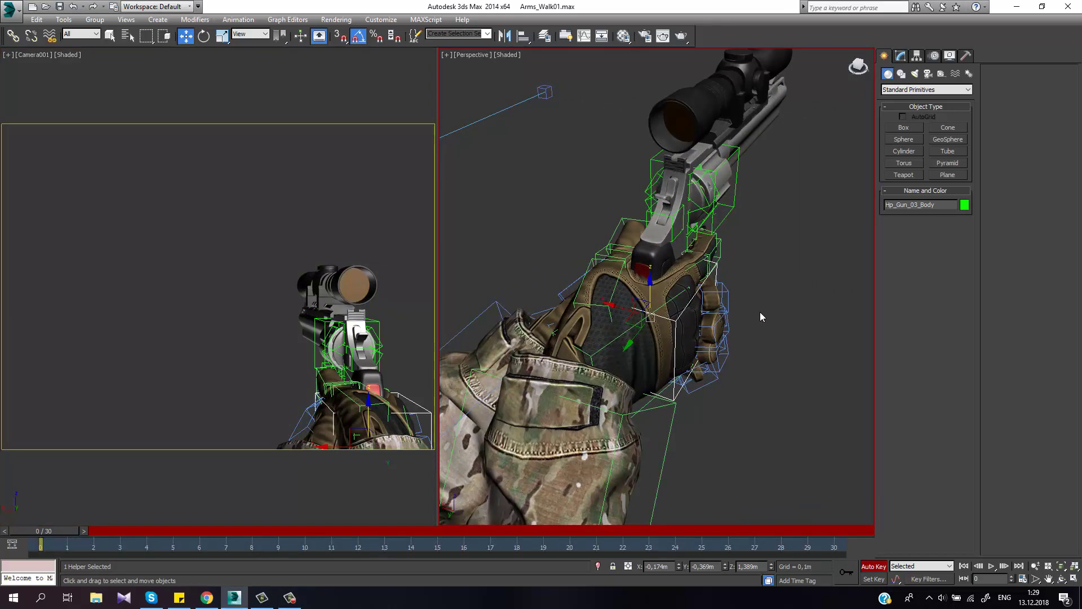
# - Select the Hp_Gun_03_Body helper and copy its frame 0 key to frame 30 and to frame 15
pyautogui.keyDown('alt'); pyautogui.moveTo(771, 276); pyautogui.dragTo(698, 312, button='middle'); pyautogui.keyUp('alt')
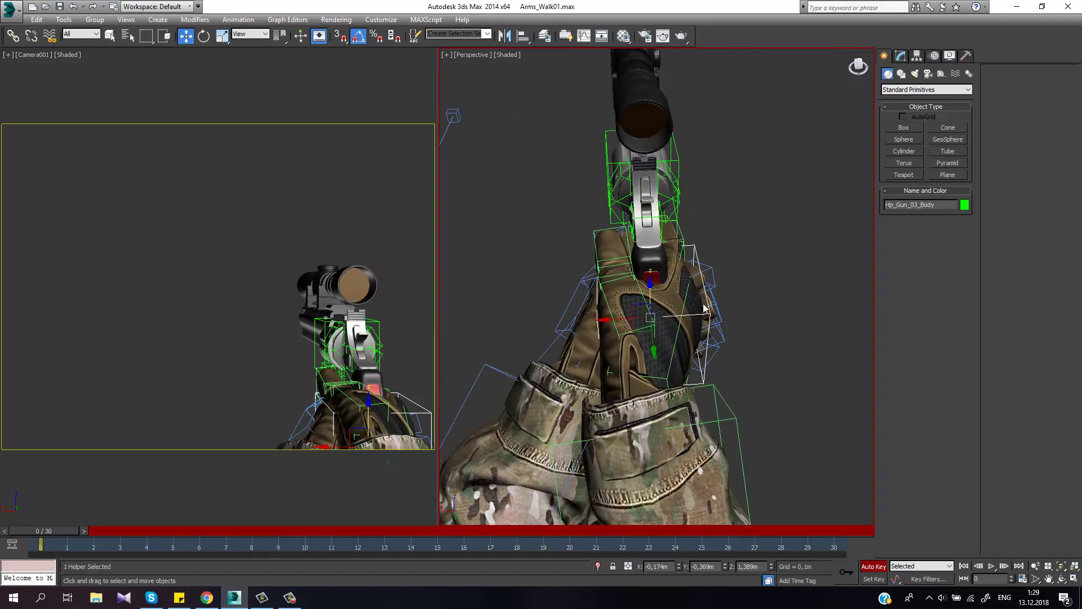
pyautogui.keyDown('alt'); pyautogui.moveTo(748, 286); pyautogui.dragTo(732, 334, button='middle'); pyautogui.keyUp('alt')
pyautogui.scroll(-2, 732, 329)
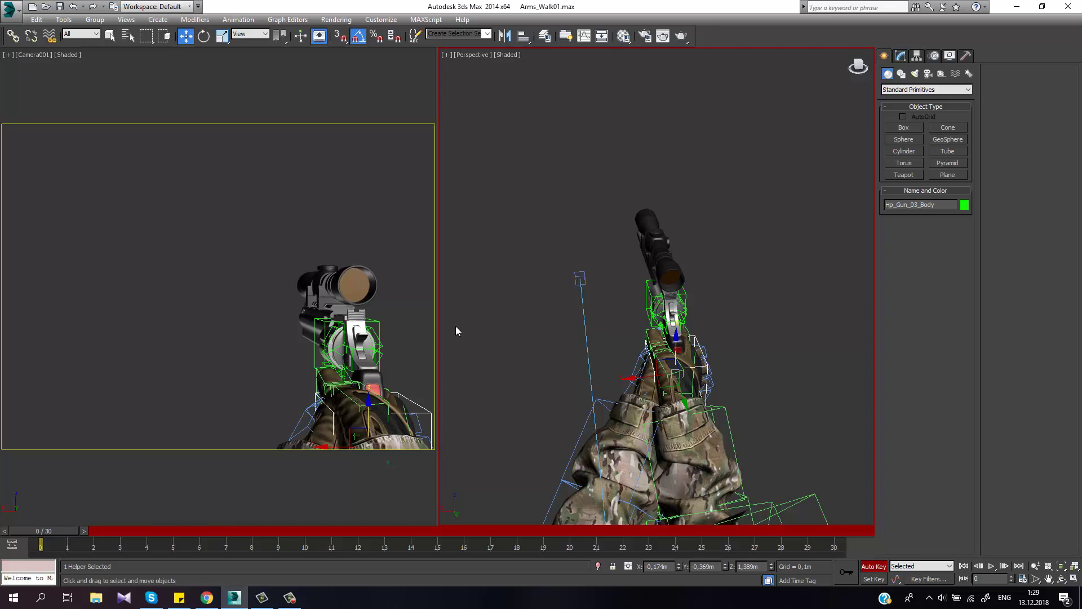
pyautogui.keyDown('alt'); pyautogui.moveTo(488, 342); pyautogui.dragTo(558, 358, button='middle'); pyautogui.keyUp('alt')
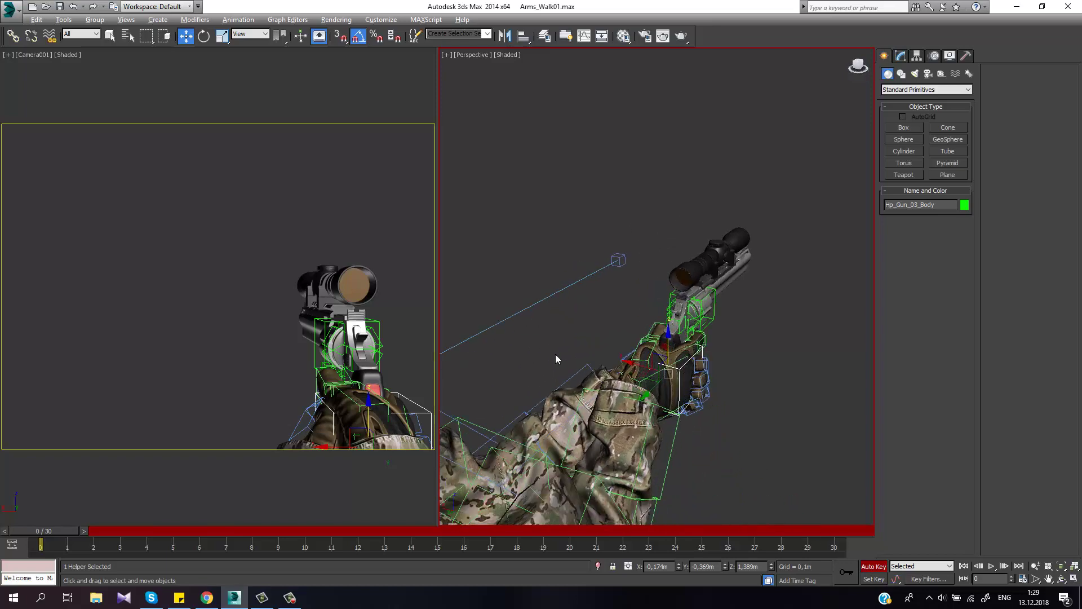
pyautogui.click(681, 385)
pyautogui.click(675, 371)
pyautogui.keyDown('shift'); pyautogui.moveTo(44, 544); pyautogui.dragTo(835, 544); pyautogui.keyUp('shift')
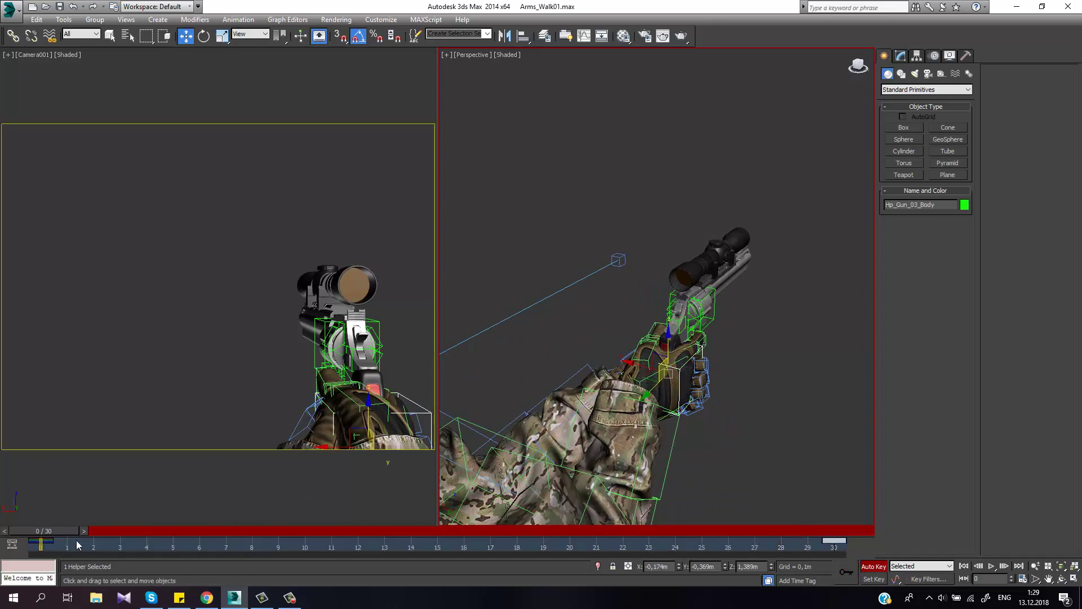
pyautogui.keyDown('shift'); pyautogui.moveTo(44, 543); pyautogui.dragTo(445, 558); pyautogui.keyUp('shift')
# - Move the gun helper's last key to frame 29 and shorten the active time range to end at frame 29
pyautogui.click(834, 541)
pyautogui.moveTo(834, 540); pyautogui.dragTo(808, 542)
pyautogui.moveTo(820, 549)
pyautogui.keyDown('ctrl'); pyautogui.keyDown('alt'); pyautogui.mouseDown(button='right')
pyautogui.moveTo(785, 543)
pyautogui.moveTo(803, 547)
pyautogui.mouseUp(button='right'); pyautogui.keyUp('alt'); pyautogui.keyUp('ctrl')
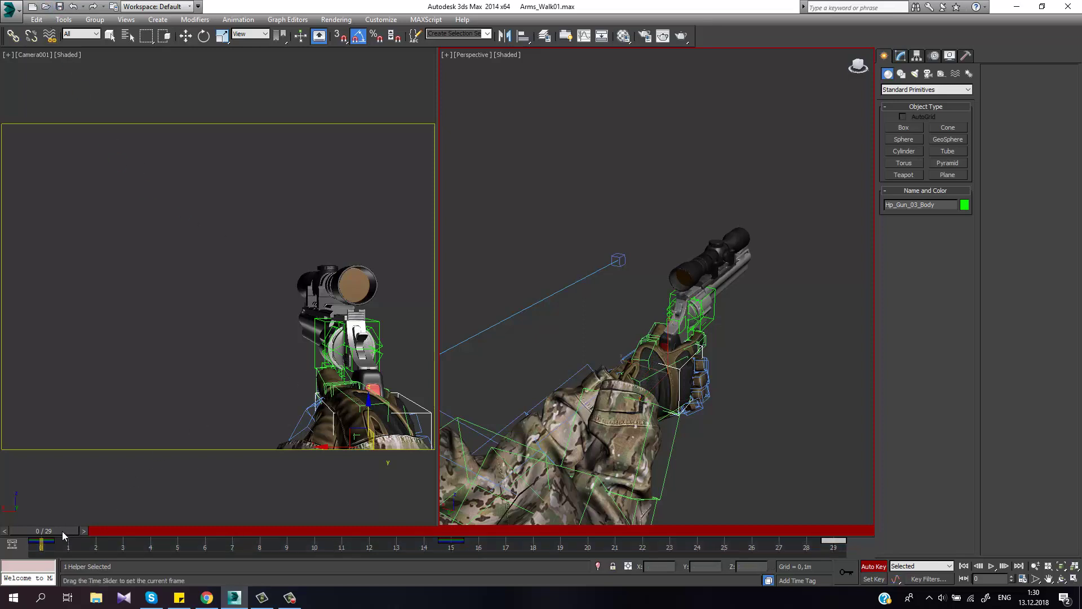
# - At frame 15, shift the gun helper along X to about -0.119 m and play the animation
pyautogui.moveTo(62, 531); pyautogui.dragTo(458, 531)
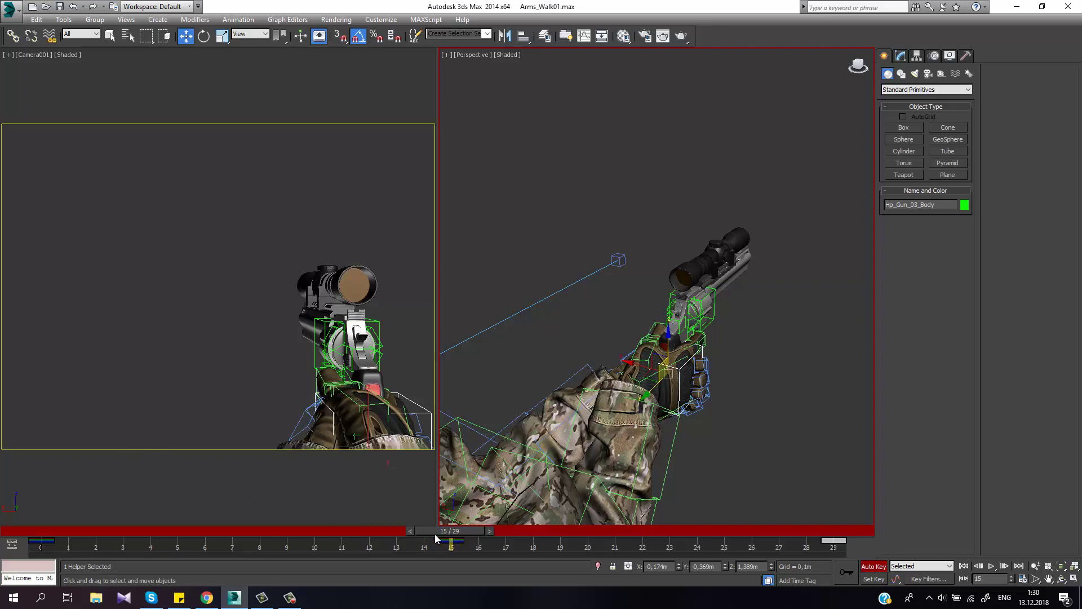
pyautogui.moveTo(623, 360); pyautogui.dragTo(598, 352)
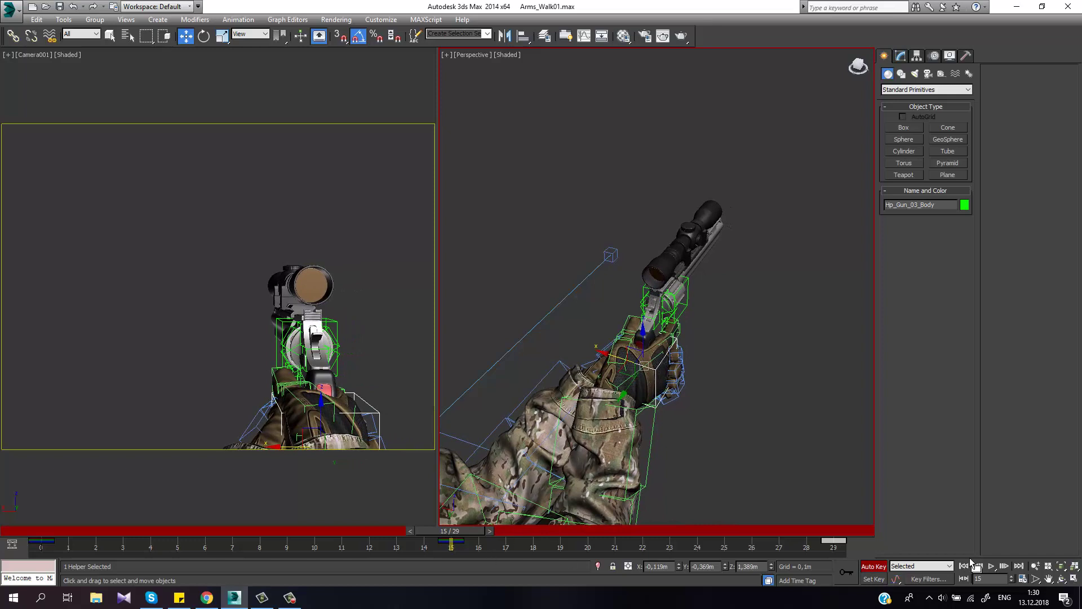
pyautogui.click(991, 566)
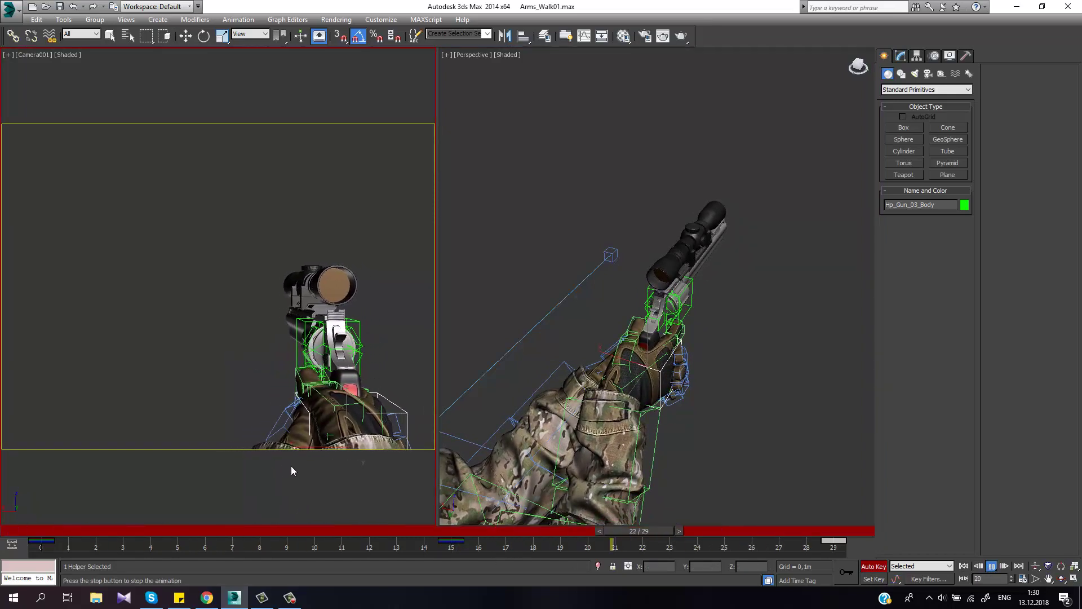
# - At frame 7, raise the gun helper to about Z 1.409 m, copy that key to frame 22 and play the animation
pyautogui.press('w')
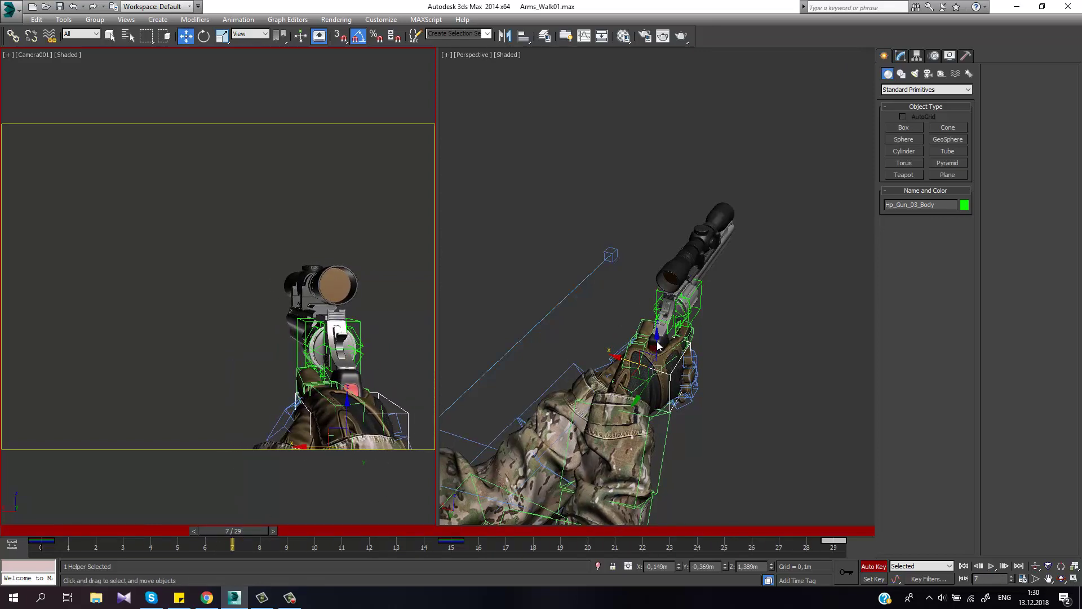
pyautogui.moveTo(658, 345); pyautogui.dragTo(655, 327)
pyautogui.moveTo(248, 529); pyautogui.dragTo(638, 540)
pyautogui.click(226, 540)
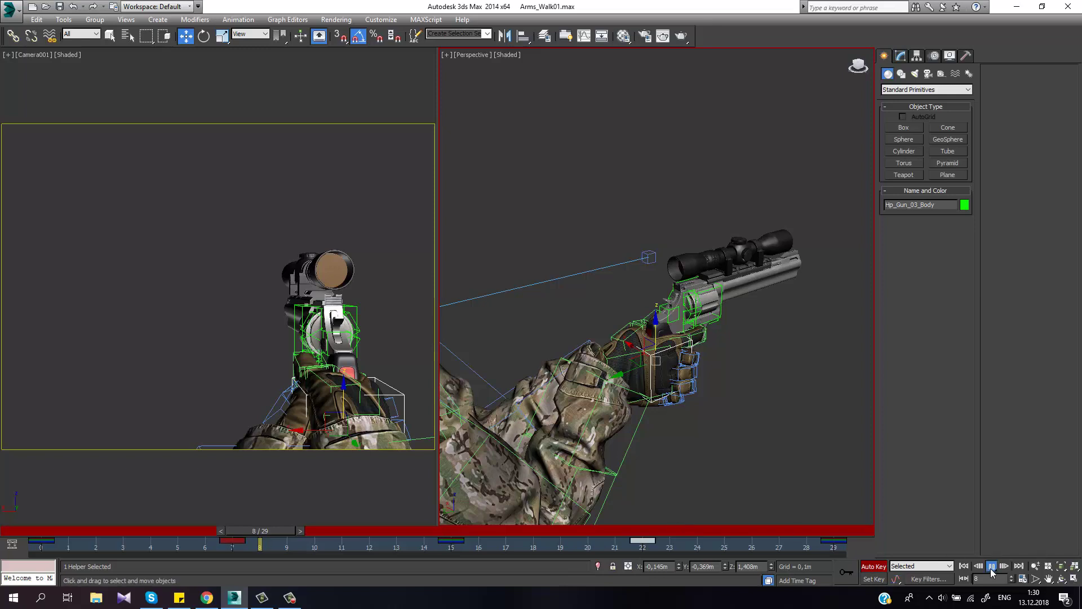
pyautogui.rightClick(256, 333)
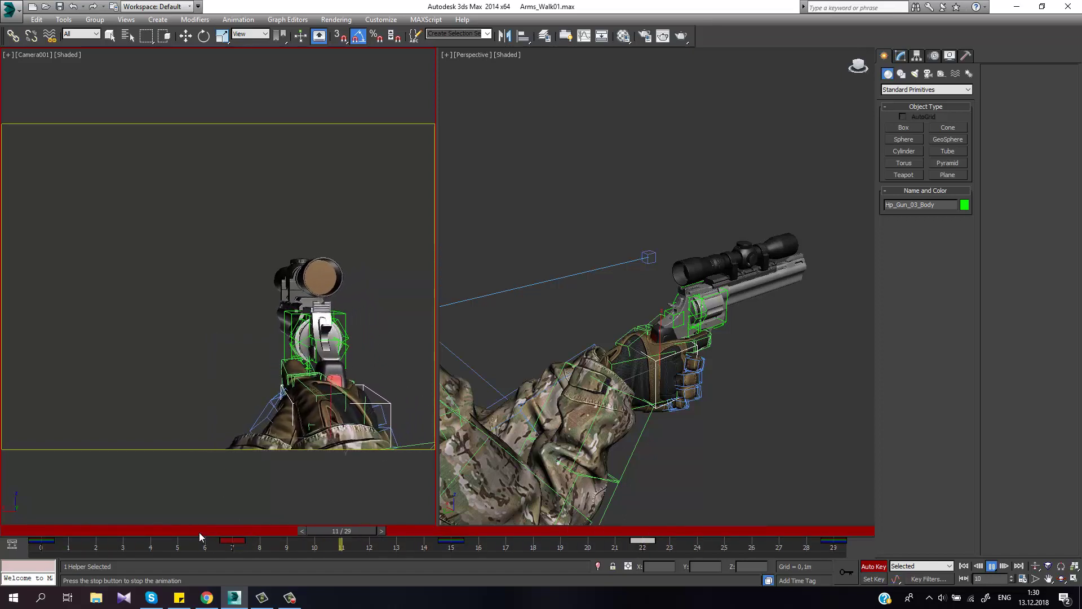
# - At frame 7, rotate the gun helper so the barrel tilts down by about 2 degrees
pyautogui.moveTo(199, 532); pyautogui.dragTo(249, 525)
pyautogui.press('e')
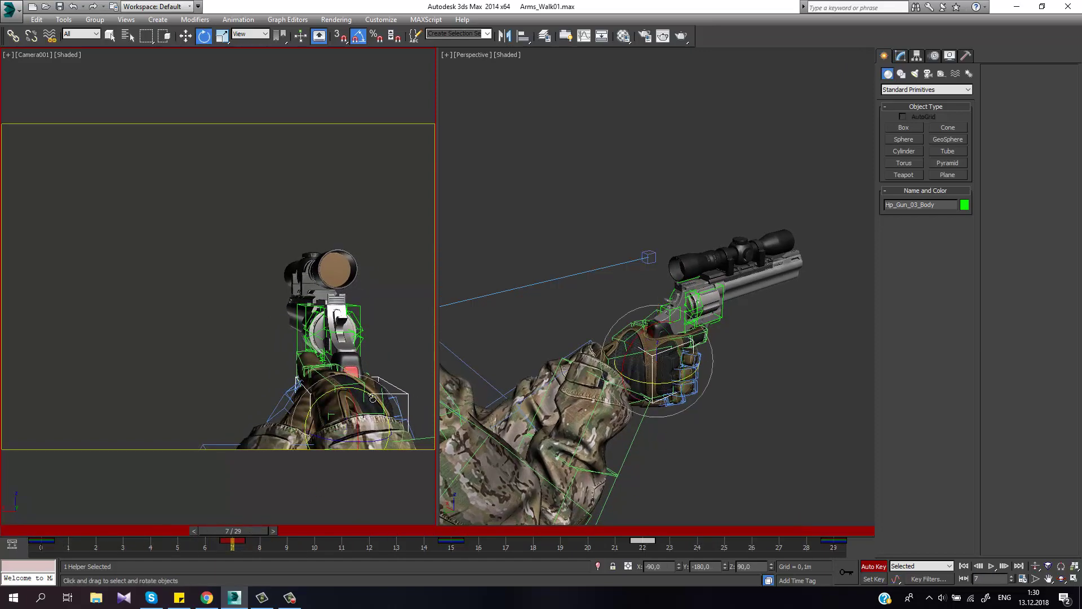
pyautogui.moveTo(354, 402); pyautogui.dragTo(353, 405)
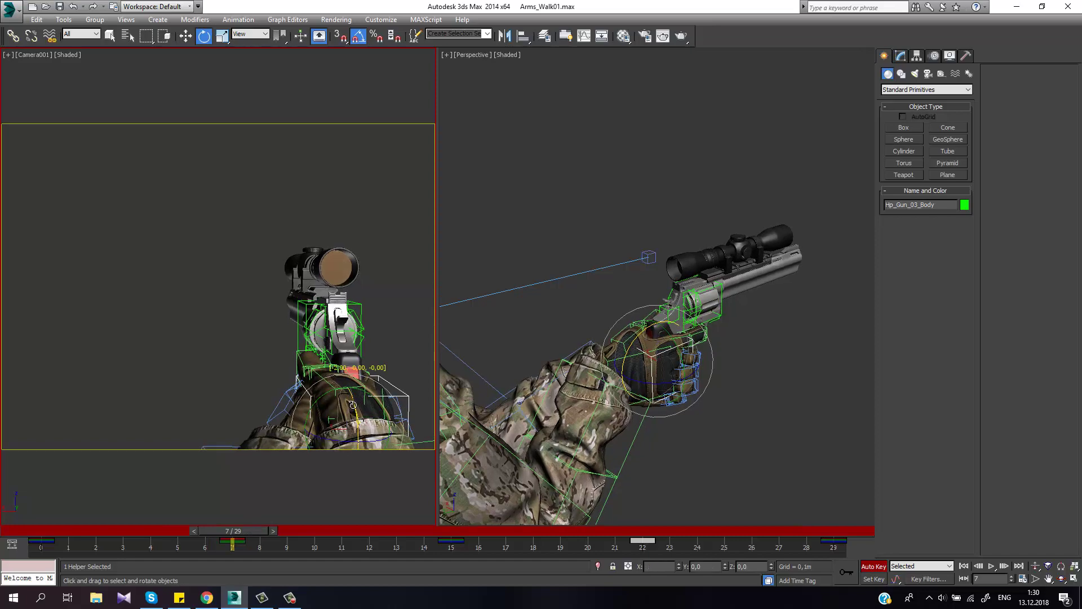
pyautogui.moveTo(268, 532); pyautogui.dragTo(244, 506)
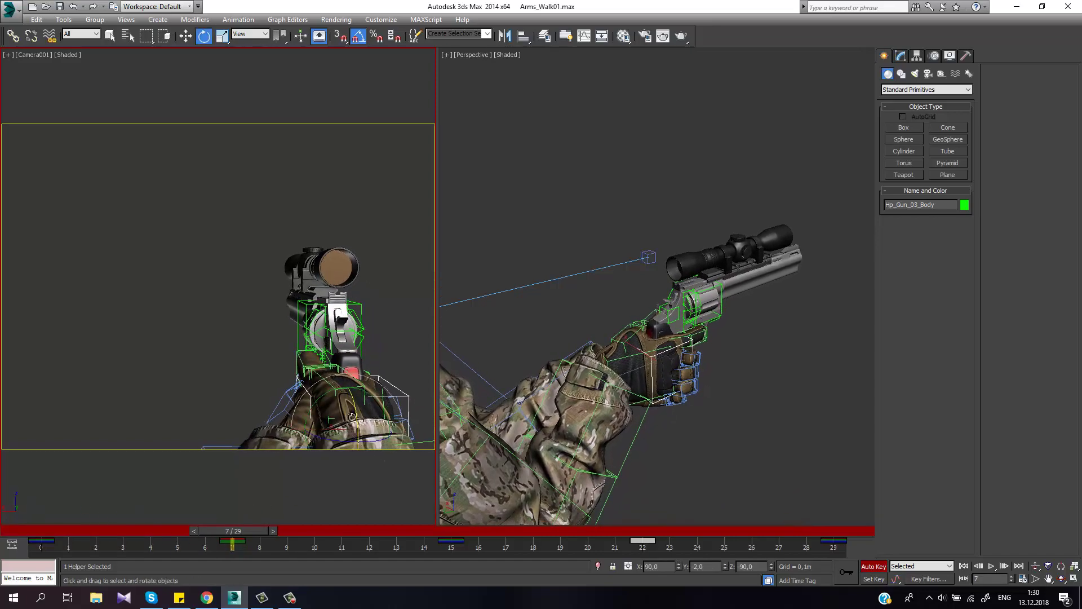
pyautogui.moveTo(352, 416); pyautogui.dragTo(353, 421)
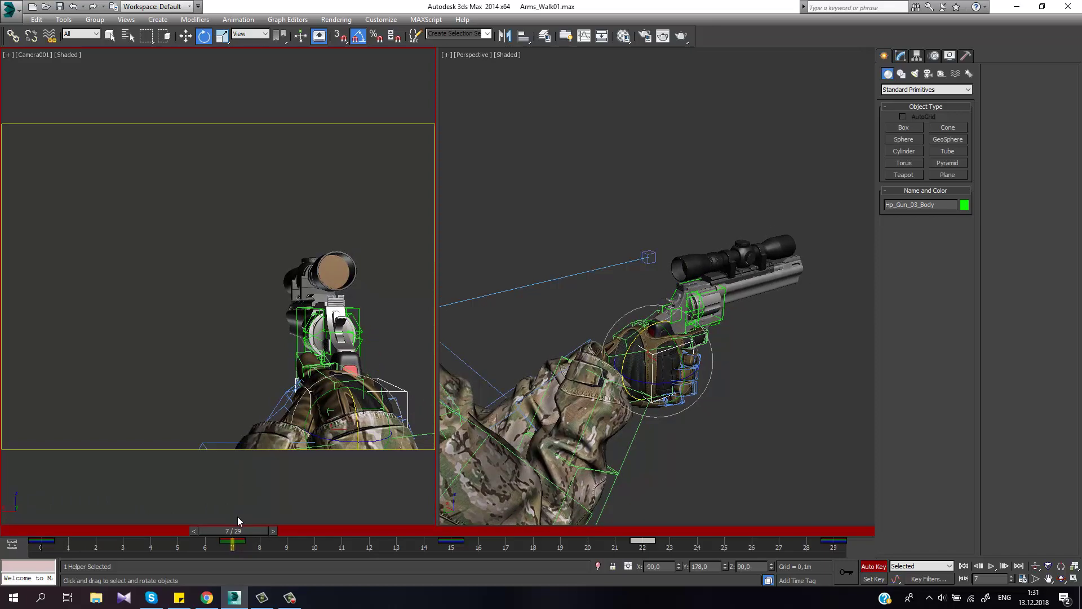
# - At frame 22, give the gun helper the same slight downward tilt and play the animation in the camera view
pyautogui.moveTo(238, 518); pyautogui.dragTo(639, 507)
pyautogui.press('e')
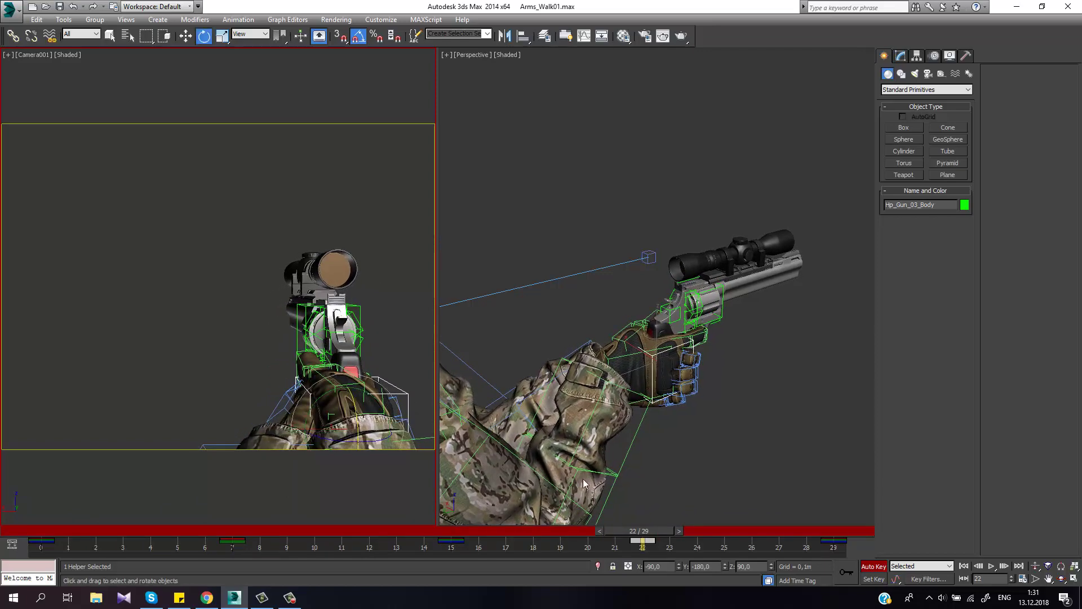
pyautogui.moveTo(354, 397); pyautogui.dragTo(357, 400)
pyautogui.click(992, 566)
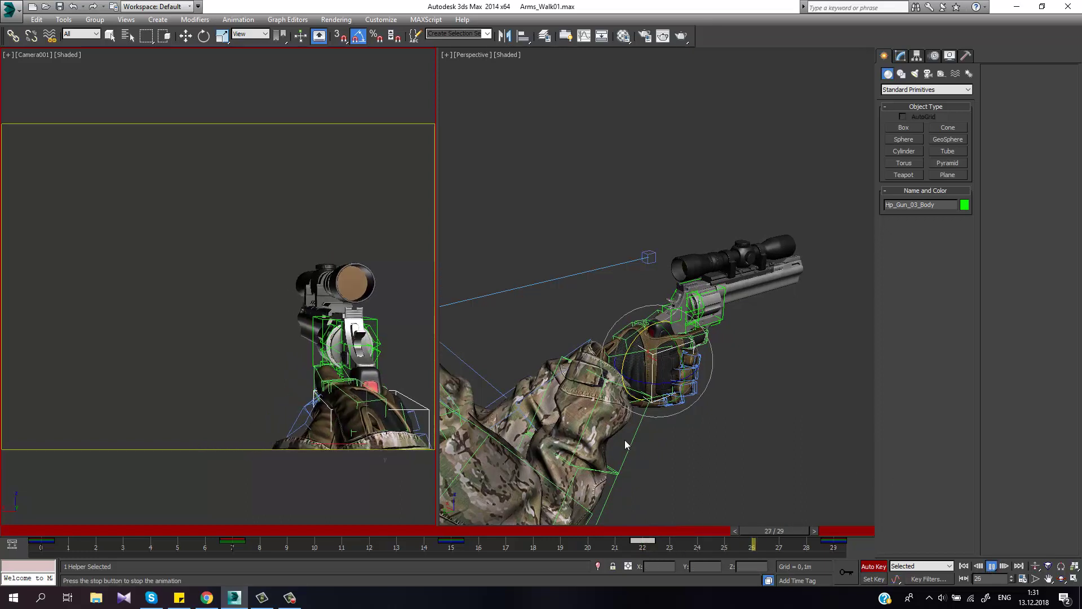
pyautogui.rightClick(262, 310)
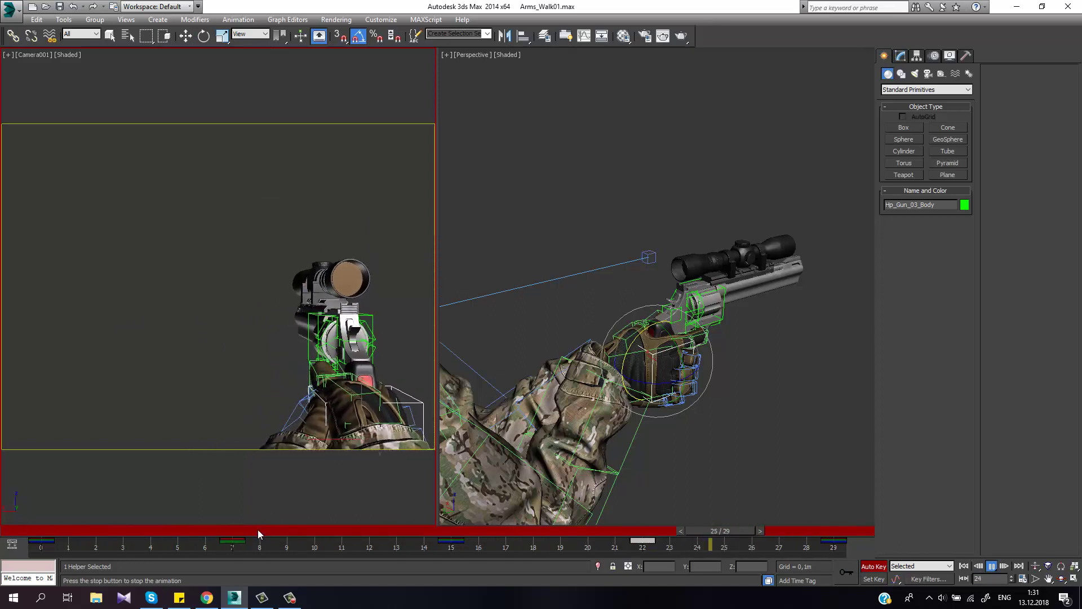
# - At frame 0, rotate the gun helper so the barrel tilts slightly upward
pyautogui.moveTo(256, 530); pyautogui.dragTo(56, 519)
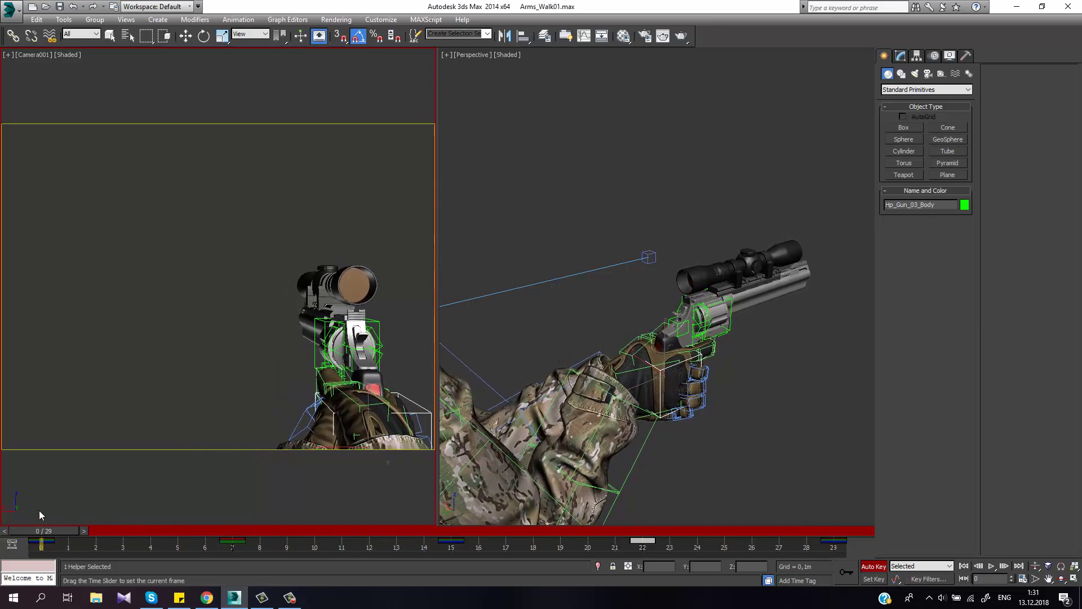
pyautogui.press('e')
pyautogui.moveTo(376, 417); pyautogui.dragTo(377, 423)
pyautogui.press('q')
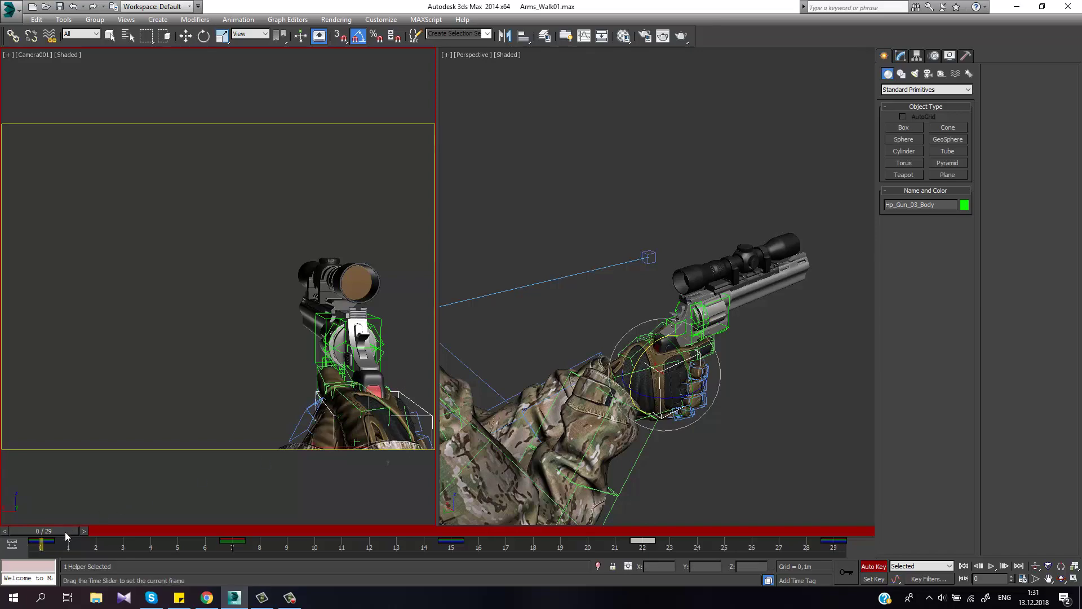
# - Copy the gun helper's tilted frame 0 key over the keys at frames 15 and 29
pyautogui.moveTo(65, 533); pyautogui.dragTo(251, 520)
pyautogui.press('e')
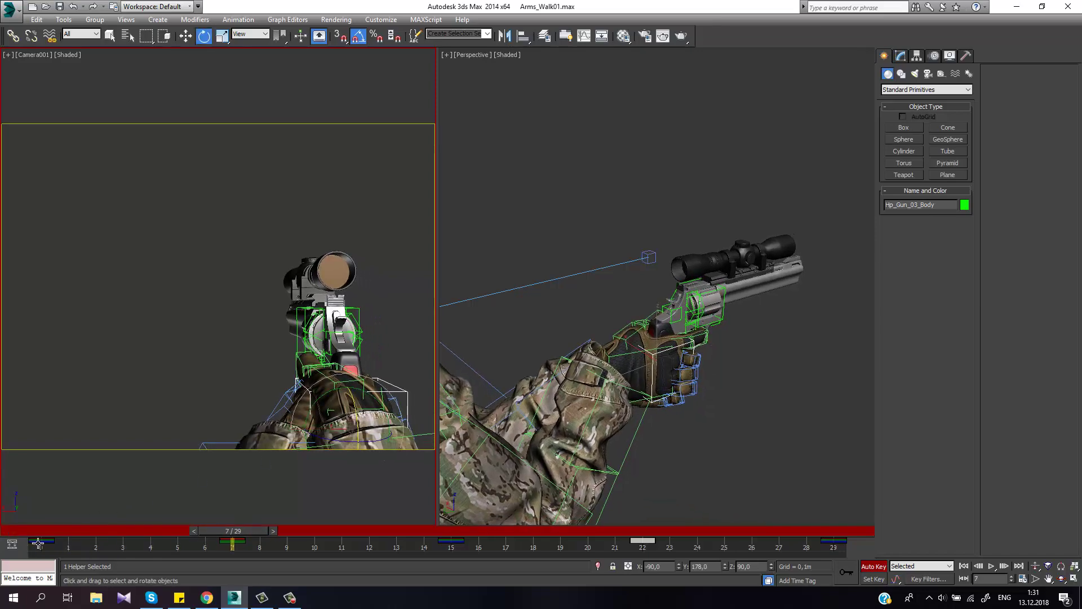
pyautogui.click(51, 541)
pyautogui.click(457, 541)
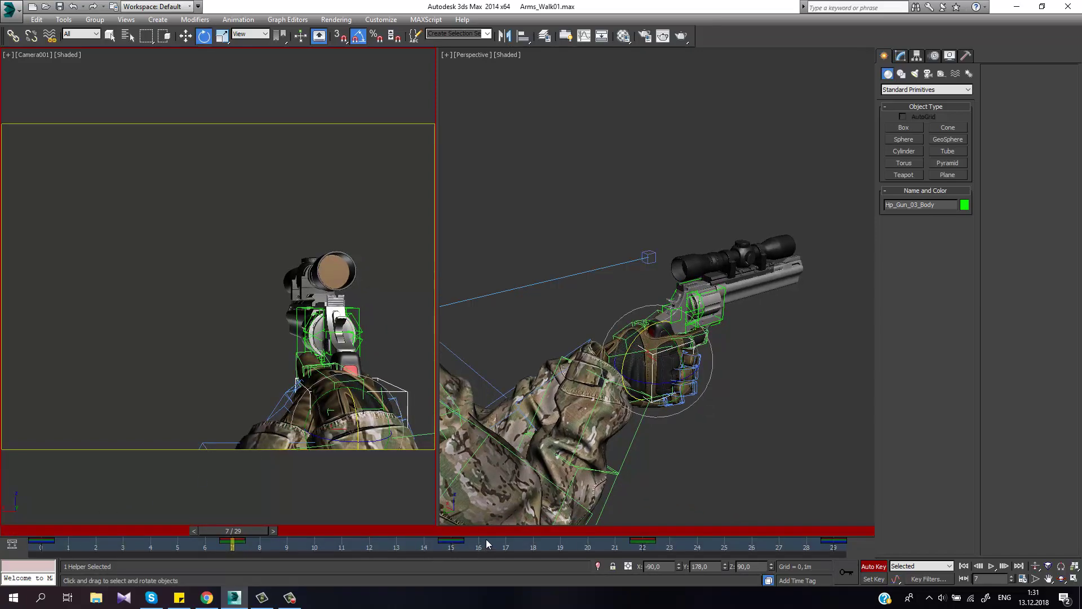
pyautogui.keyDown('shift'); pyautogui.moveTo(462, 542); pyautogui.dragTo(822, 567); pyautogui.keyUp('shift')
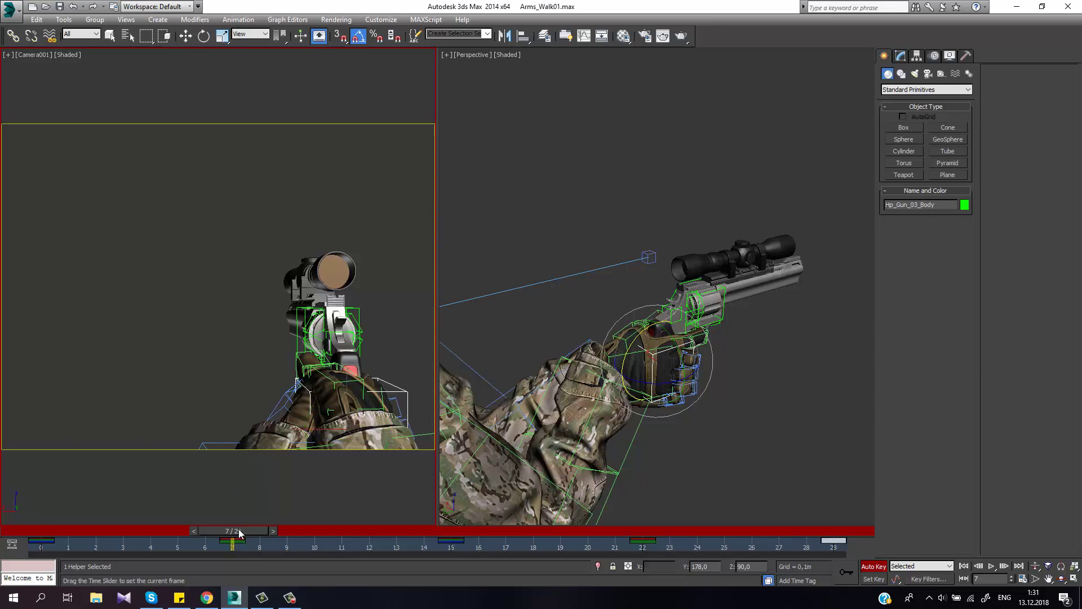
# - At frame 15, shift the gun helper along X to about -0.15 m and play the animation
pyautogui.moveTo(238, 529); pyautogui.dragTo(460, 530)
pyautogui.press('w')
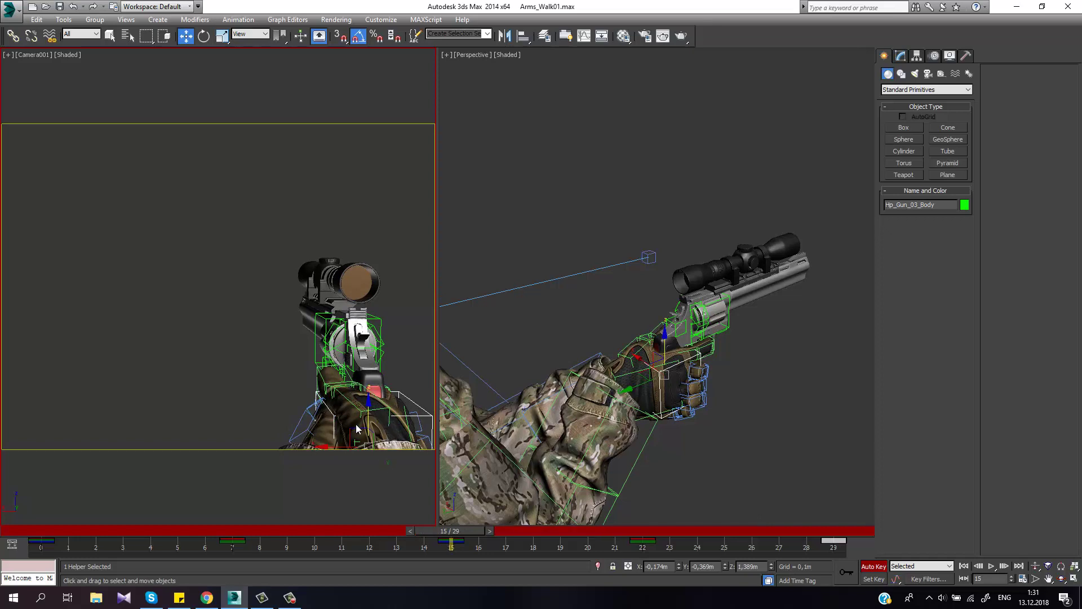
pyautogui.moveTo(326, 446); pyautogui.dragTo(307, 444)
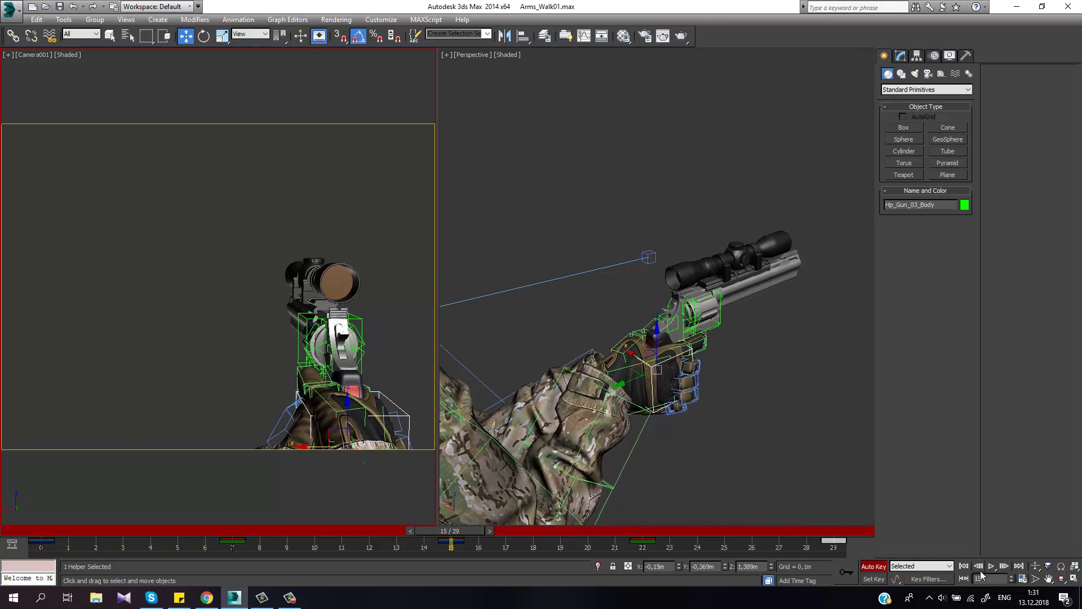
pyautogui.press('/')
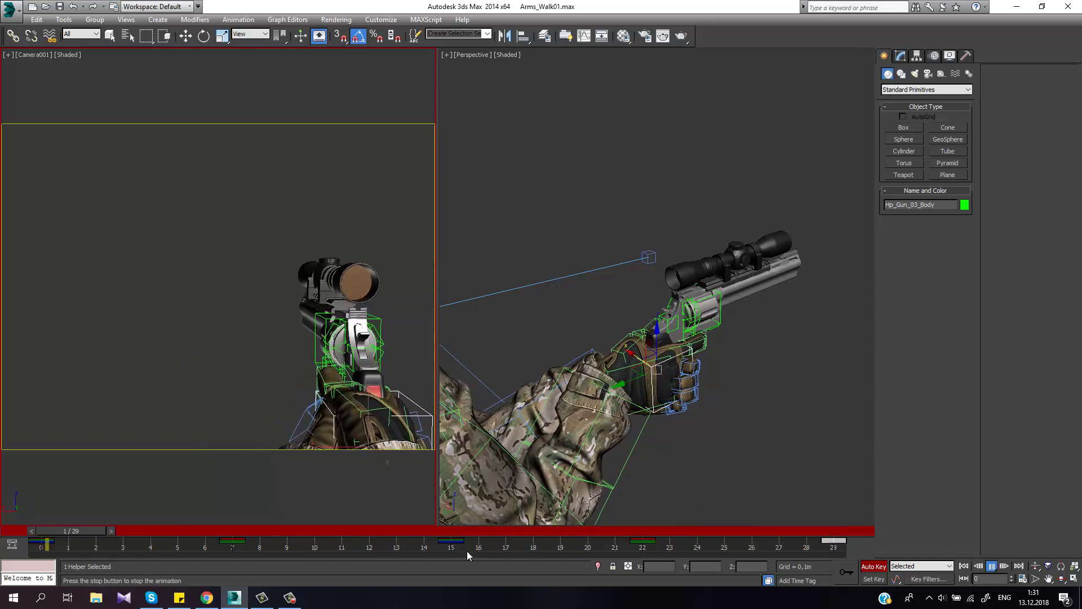
# - Return to frame 0 and undo the frame 15 shift, the copied keys and the upward tilt
pyautogui.click(454, 533)
pyautogui.moveTo(455, 533); pyautogui.dragTo(60, 509)
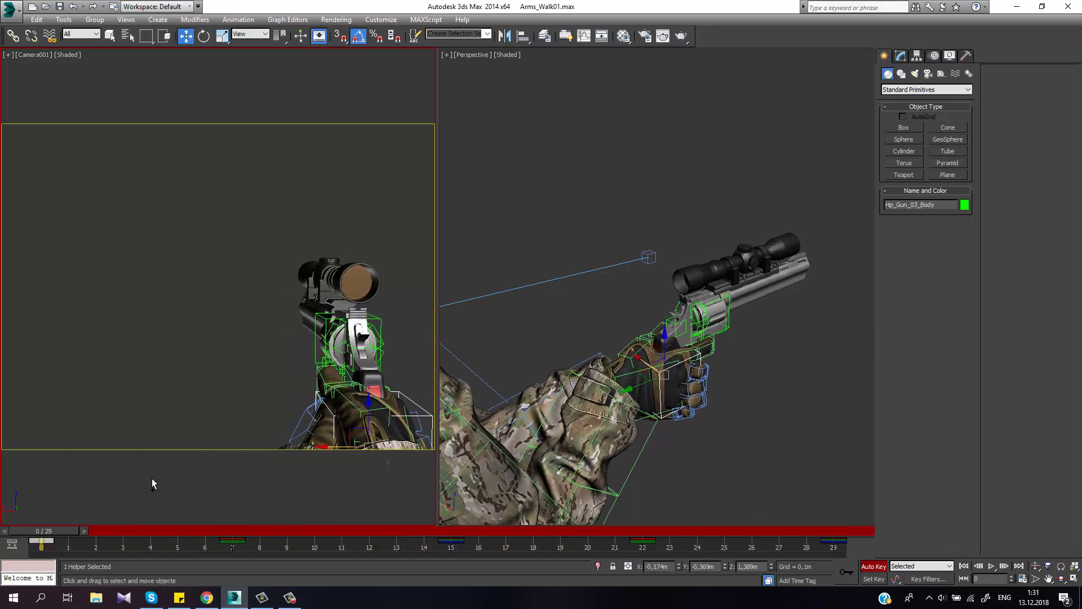
pyautogui.hotkey('ctrl', 'z')
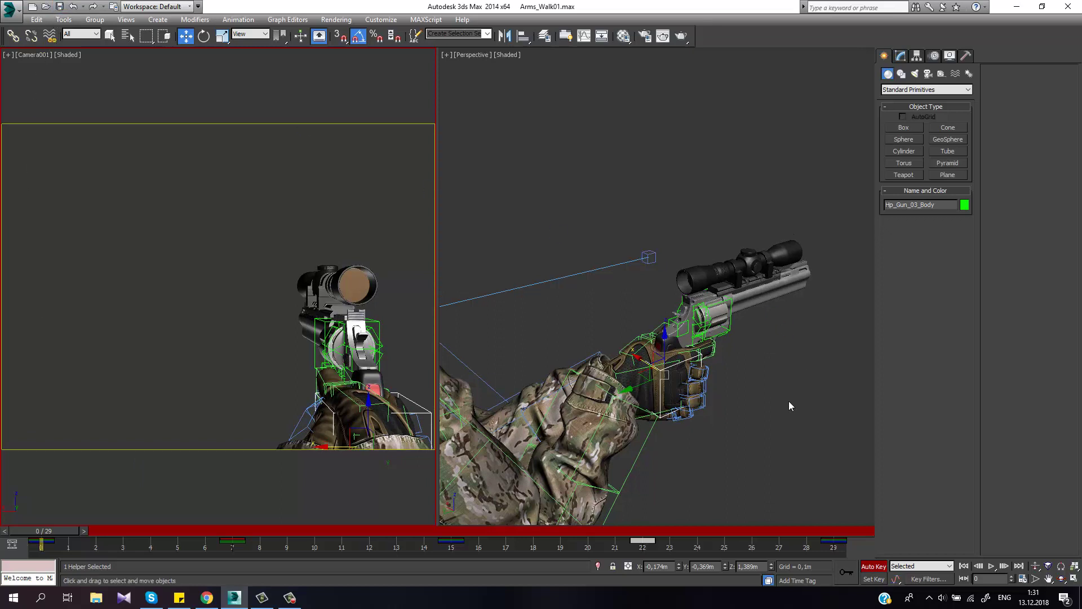
# - Open the Curve Editor for the gun helper, make it taller and display only the X Position curve
pyautogui.click(666, 420)
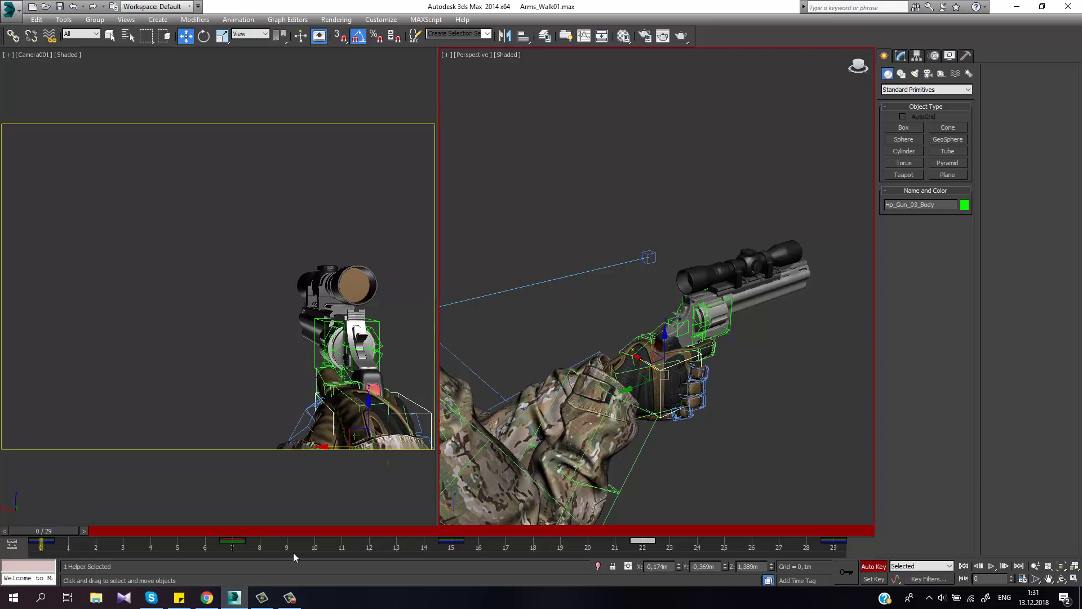
pyautogui.moveTo(51, 530)
pyautogui.mouseDown()
pyautogui.moveTo(240, 532)
pyautogui.moveTo(42, 532)
pyautogui.mouseUp()
pyautogui.click(584, 35)
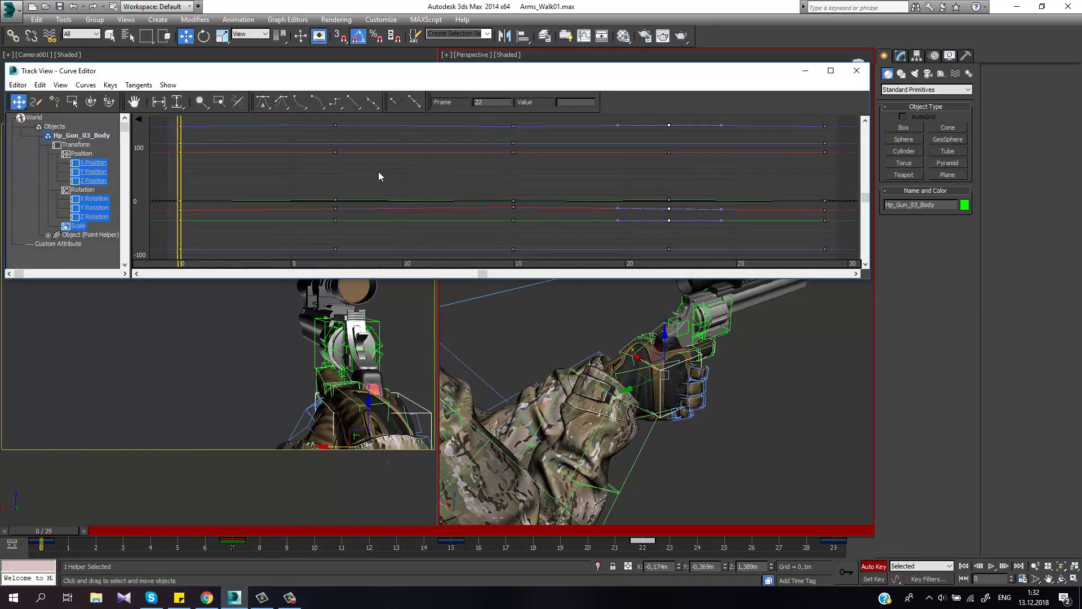
pyautogui.moveTo(353, 277); pyautogui.dragTo(361, 294)
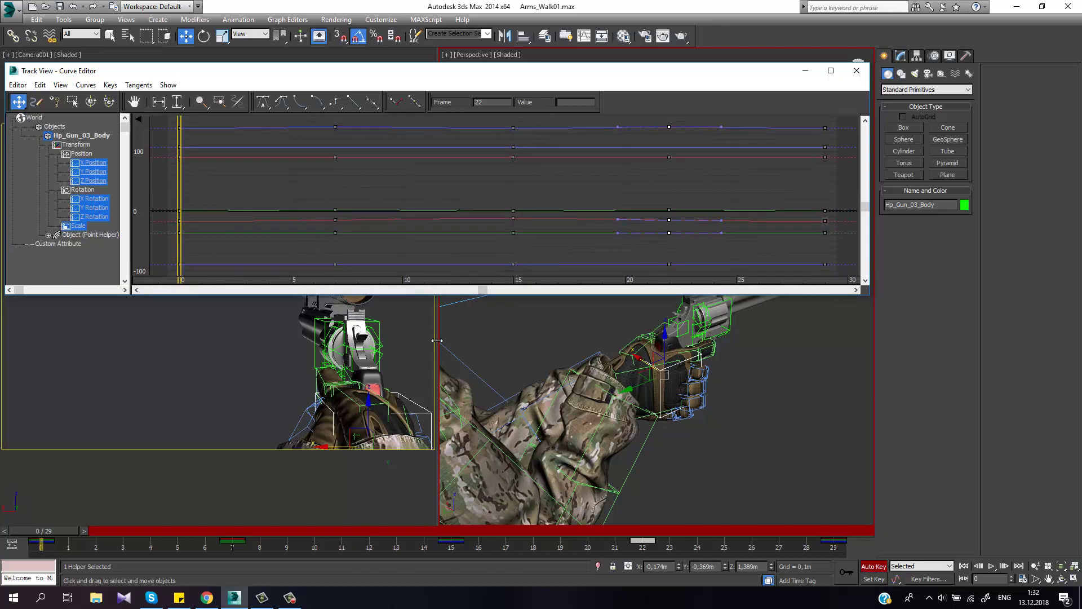
pyautogui.click(93, 163)
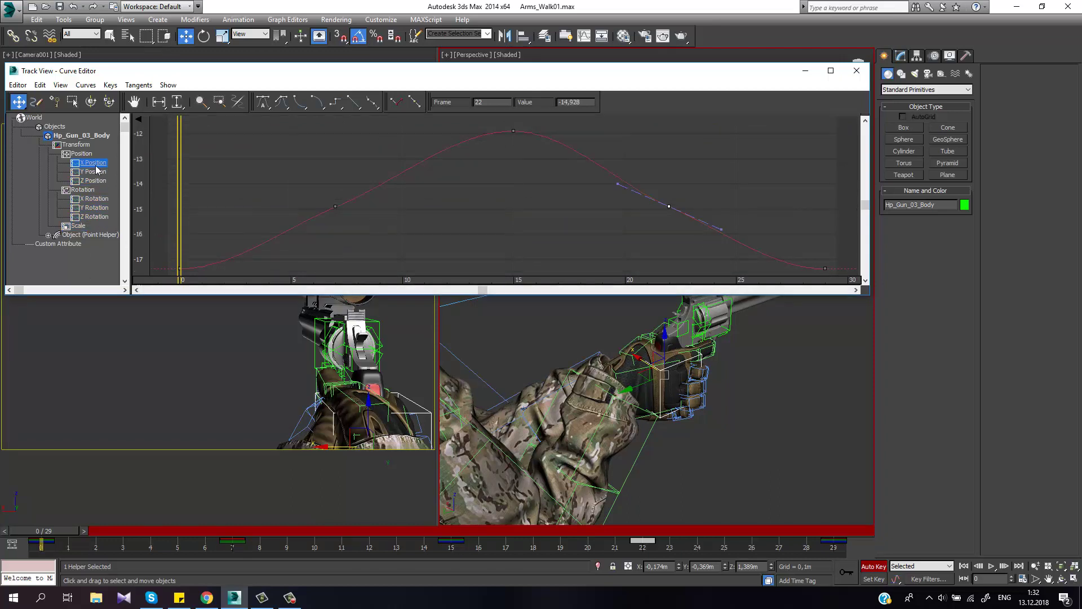
# - Examine the X Position curve's keys and tangents at frames 7 and 22
pyautogui.moveTo(692, 236); pyautogui.dragTo(316, 186)
pyautogui.moveTo(69, 529); pyautogui.dragTo(261, 531)
pyautogui.click(285, 164)
pyautogui.moveTo(286, 165); pyautogui.dragTo(732, 274)
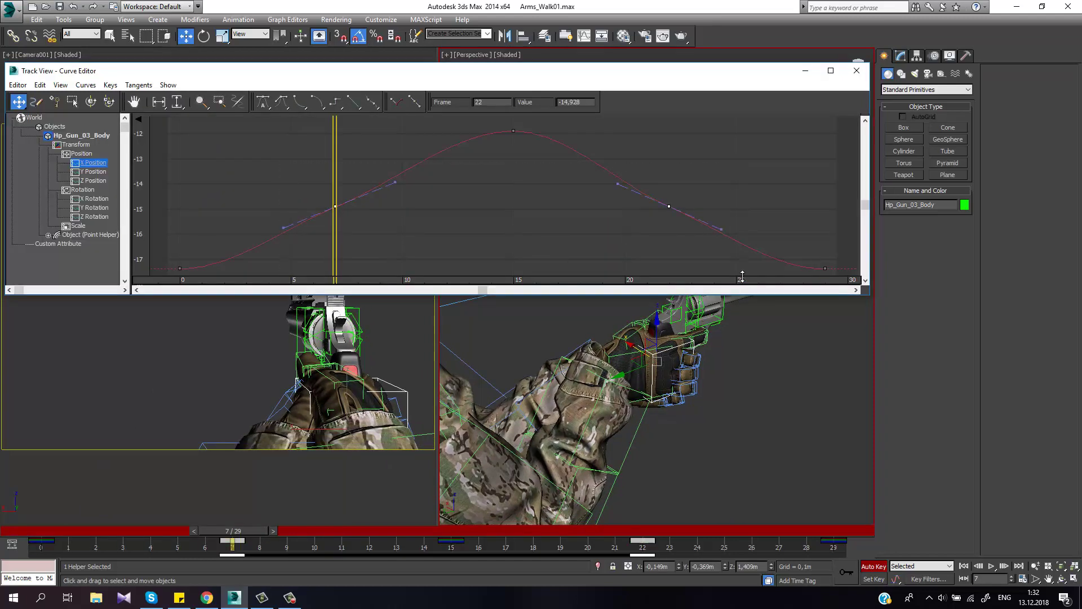
pyautogui.click(458, 210)
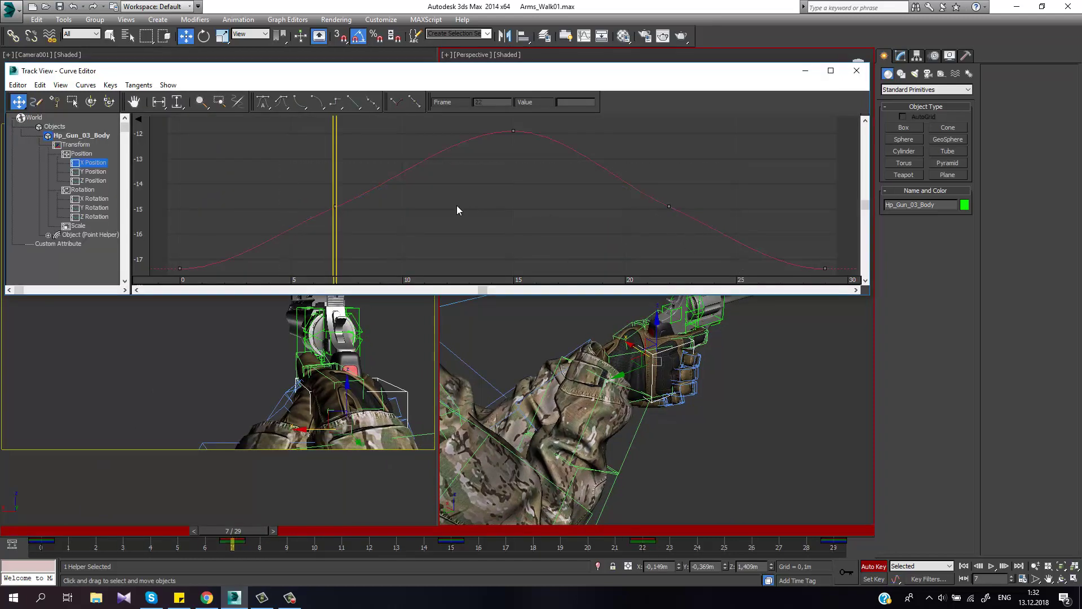
# - Select all position and rotation tracks of the gun helper and set their out-of-range types to Cycle in both directions
pyautogui.moveTo(102, 169); pyautogui.dragTo(103, 222)
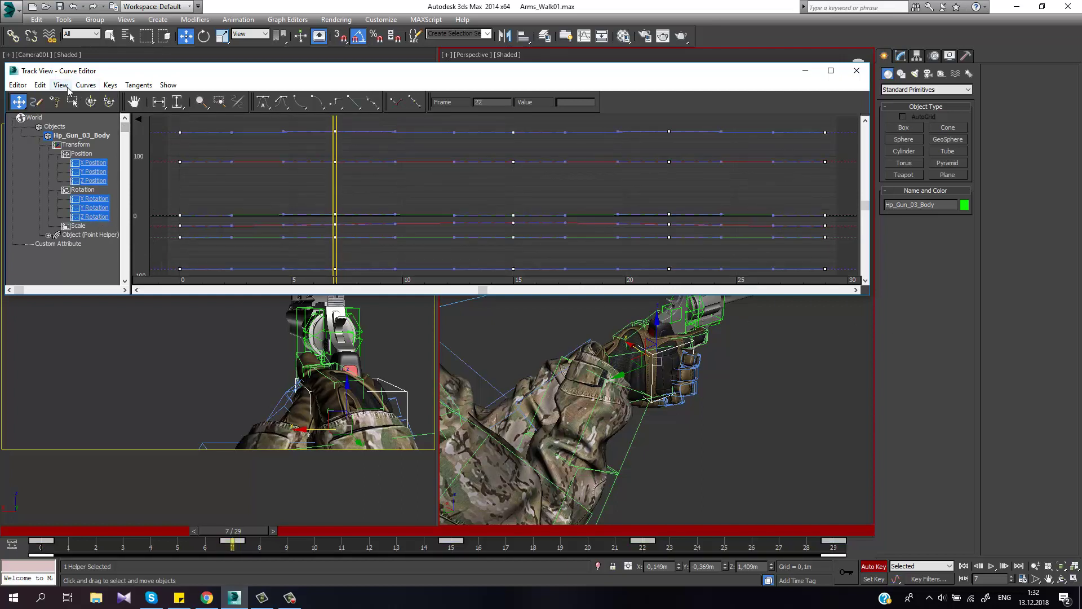
pyautogui.click(40, 84)
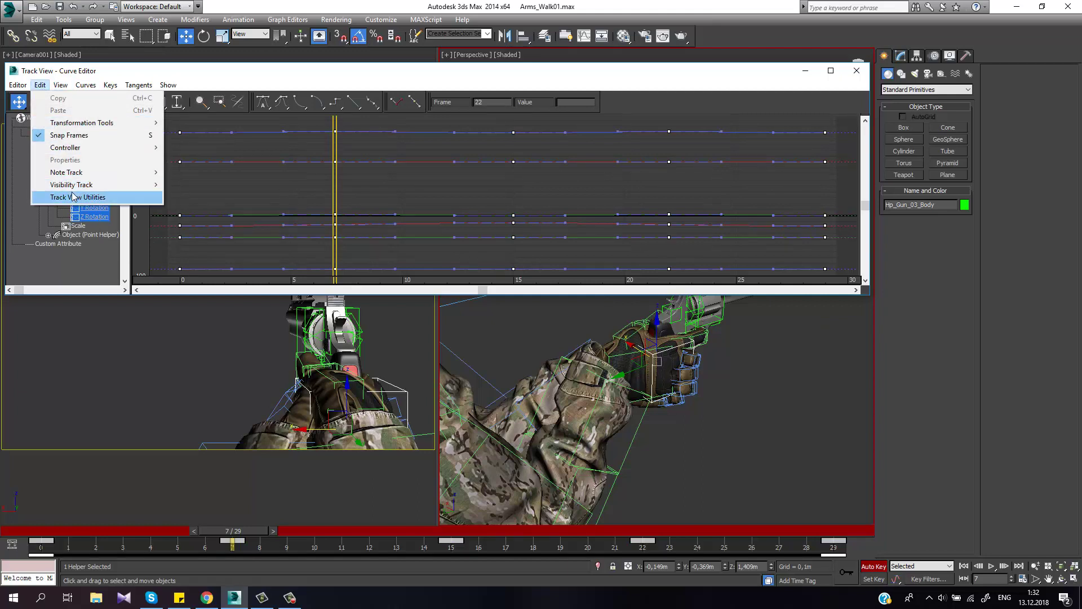
pyautogui.moveTo(64, 147)
pyautogui.moveTo(59, 86)
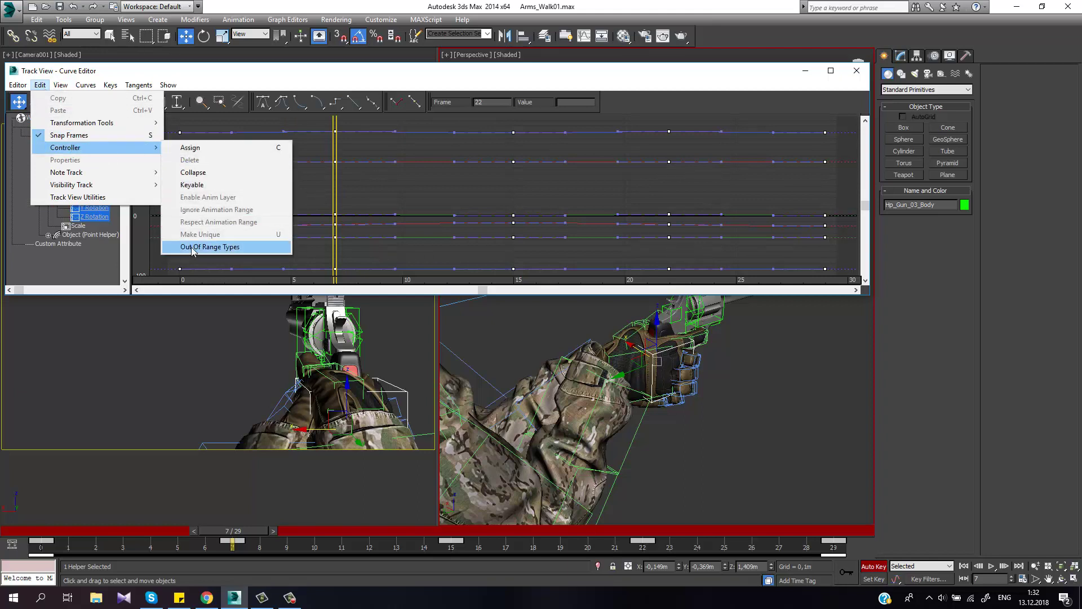
pyautogui.click(193, 248)
pyautogui.click(64, 150)
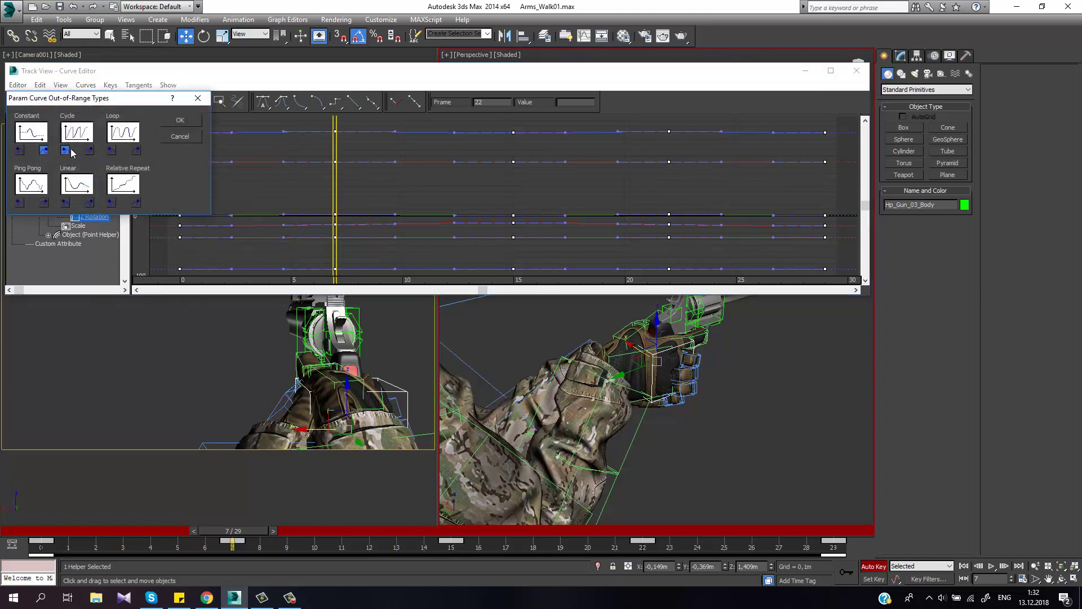
pyautogui.click(89, 150)
pyautogui.click(179, 122)
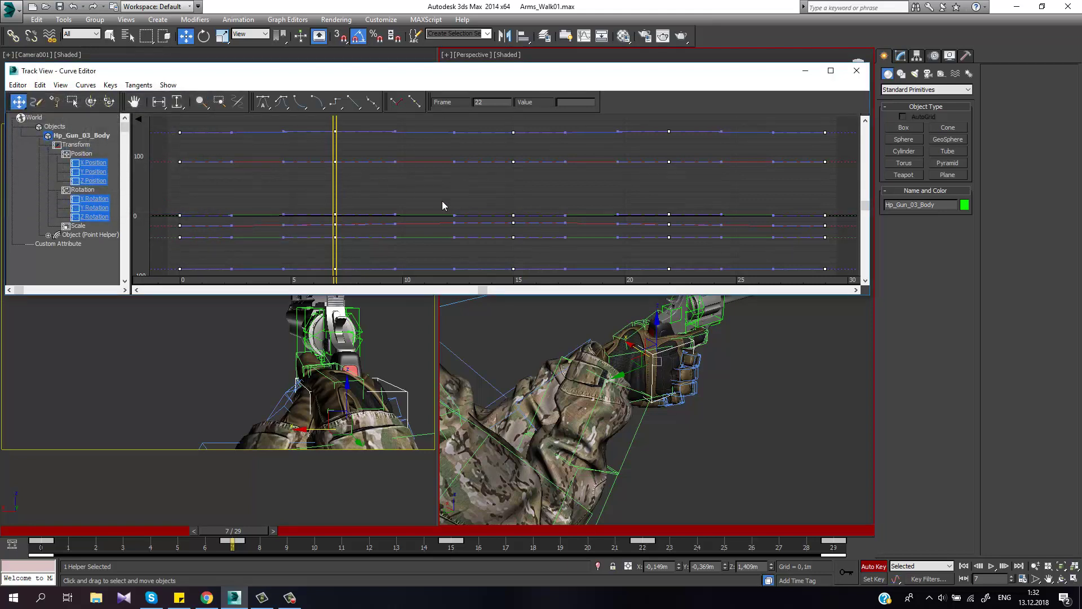
# - Delete the gun helper's X Position keys at frames 7 and 22 and move to frame 5
pyautogui.click(93, 163)
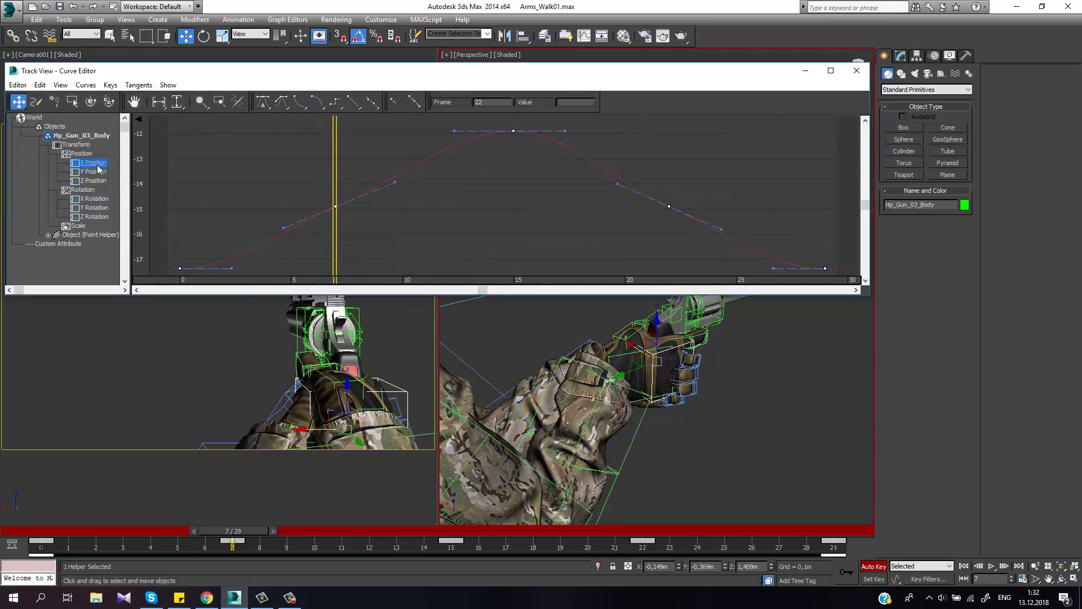
pyautogui.moveTo(298, 156); pyautogui.dragTo(695, 229)
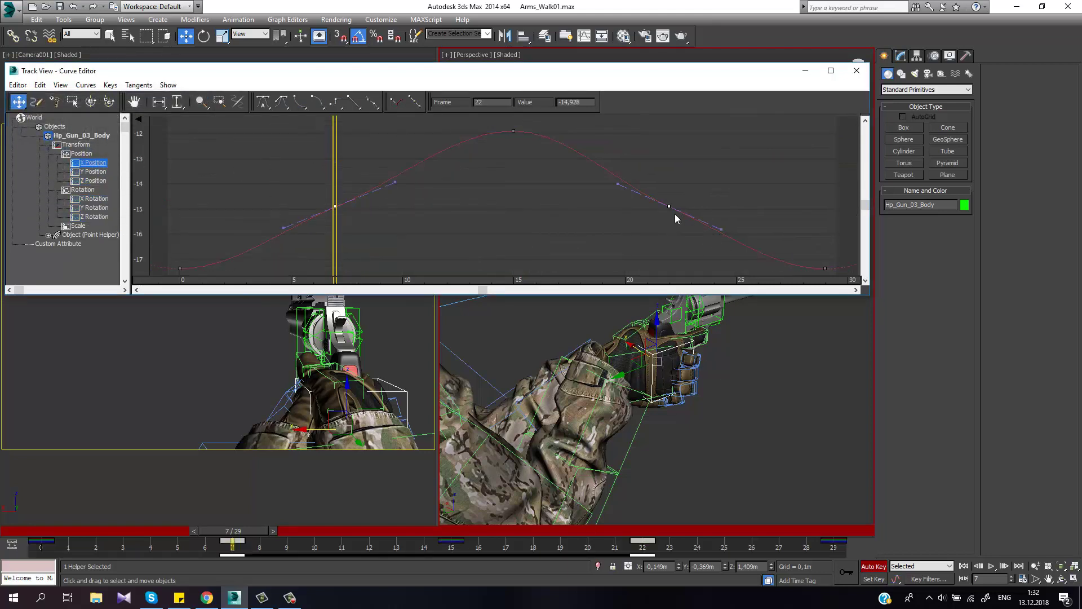
pyautogui.press('Delete')
pyautogui.moveTo(335, 233); pyautogui.dragTo(290, 237)
# - Delete the keys at frames 7, 15 and 22 from the gun helper's Y Position and X Rotation curves
pyautogui.click(93, 172)
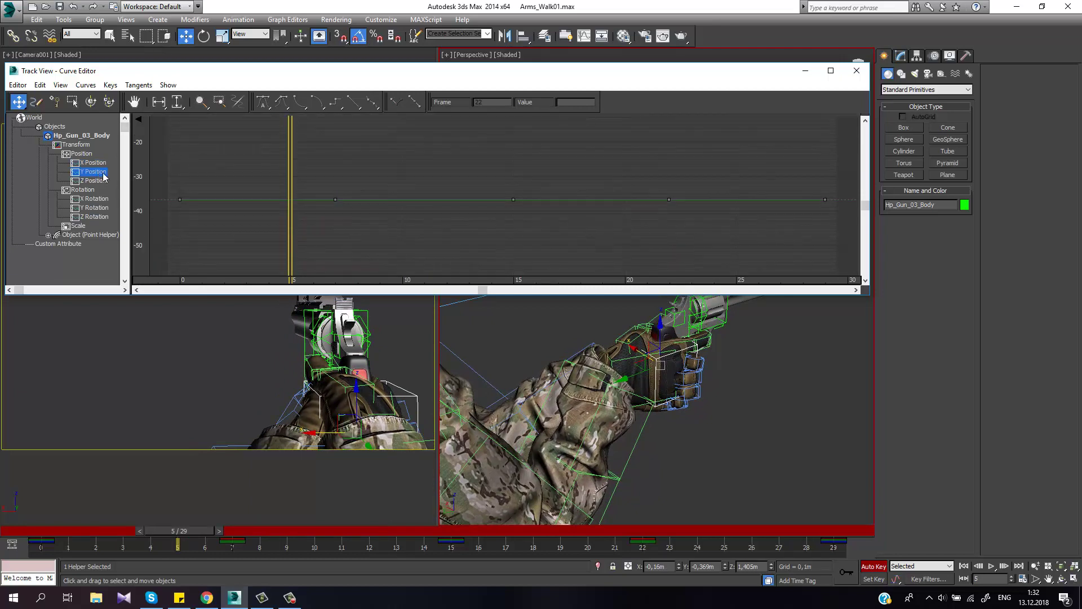
pyautogui.moveTo(238, 175); pyautogui.dragTo(721, 226)
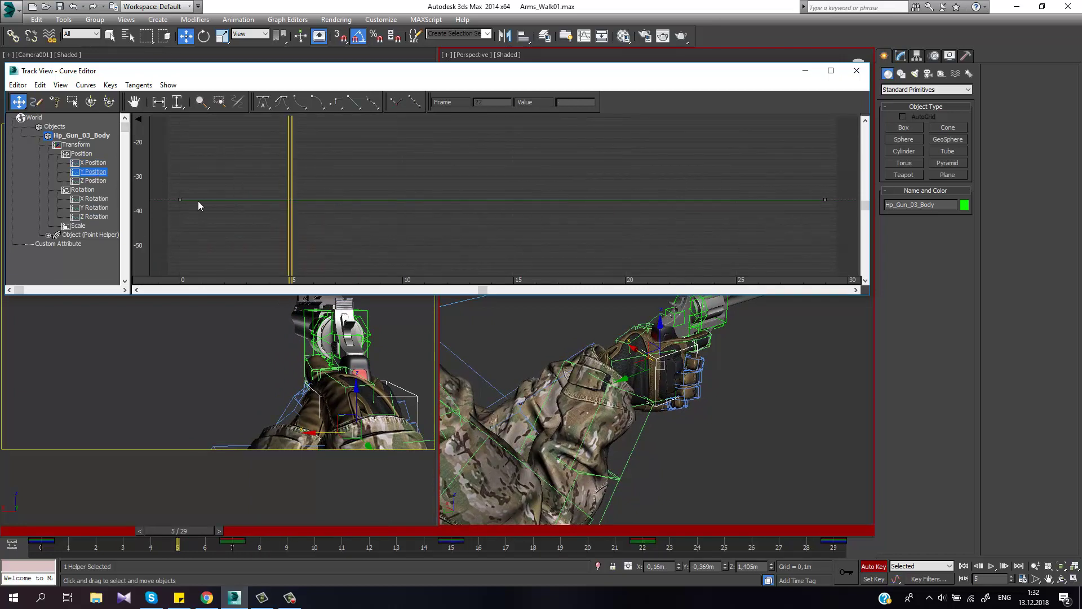
pyautogui.click(95, 181)
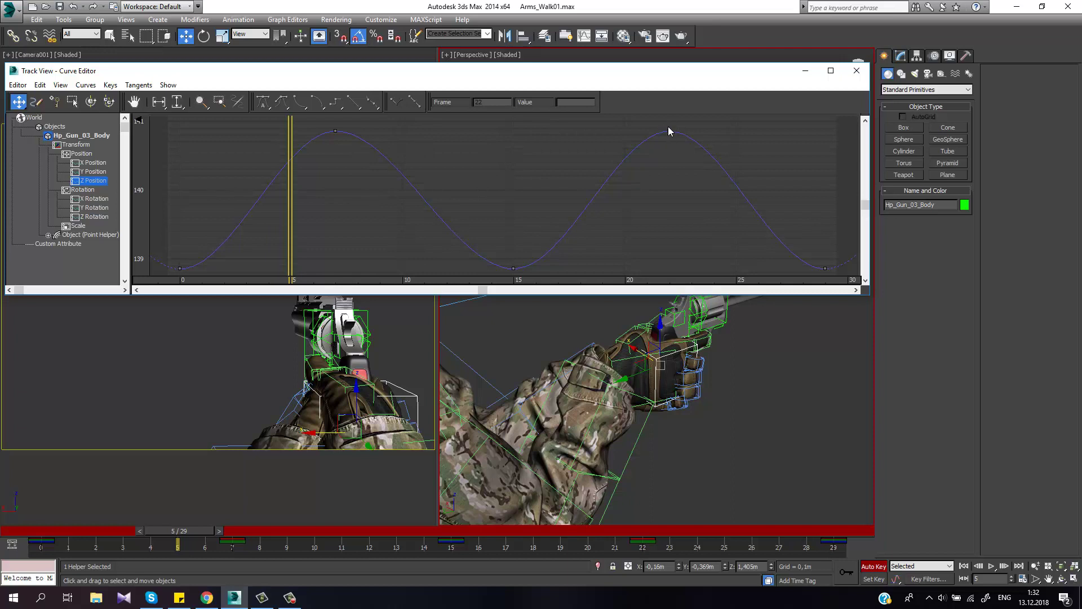
pyautogui.click(106, 200)
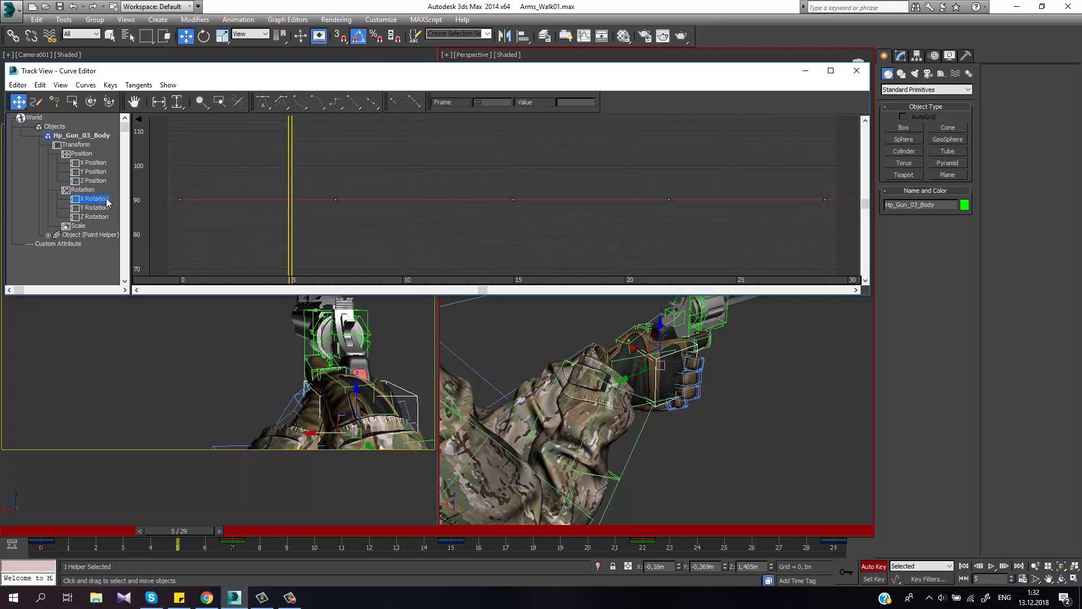
pyautogui.moveTo(237, 169); pyautogui.dragTo(701, 240)
pyautogui.press('Delete')
# - Go to frame 7, delete the Z Rotation keys at frames 7, 15 and 22, and close the Curve Editor
pyautogui.click(88, 208)
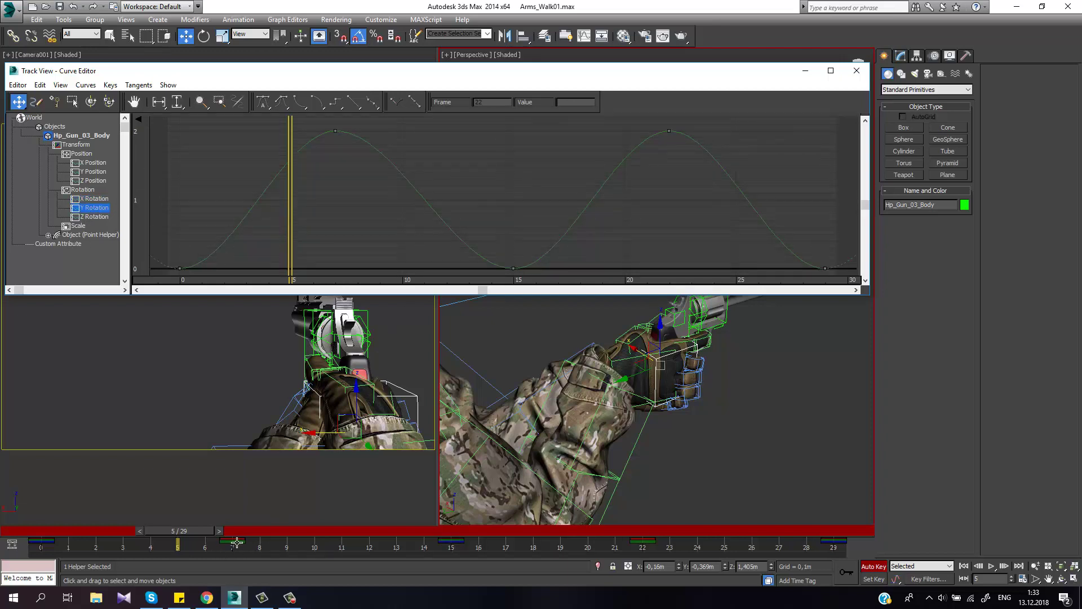
pyautogui.moveTo(201, 531); pyautogui.dragTo(258, 530)
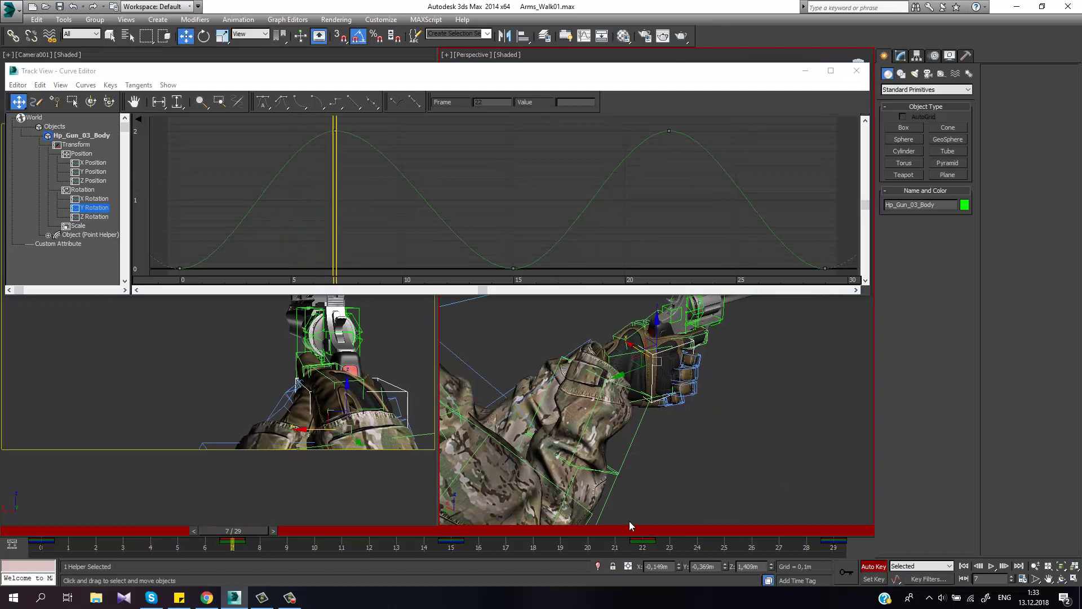
pyautogui.click(93, 217)
pyautogui.moveTo(242, 161); pyautogui.dragTo(722, 221)
pyautogui.press('Delete')
pyautogui.click(857, 71)
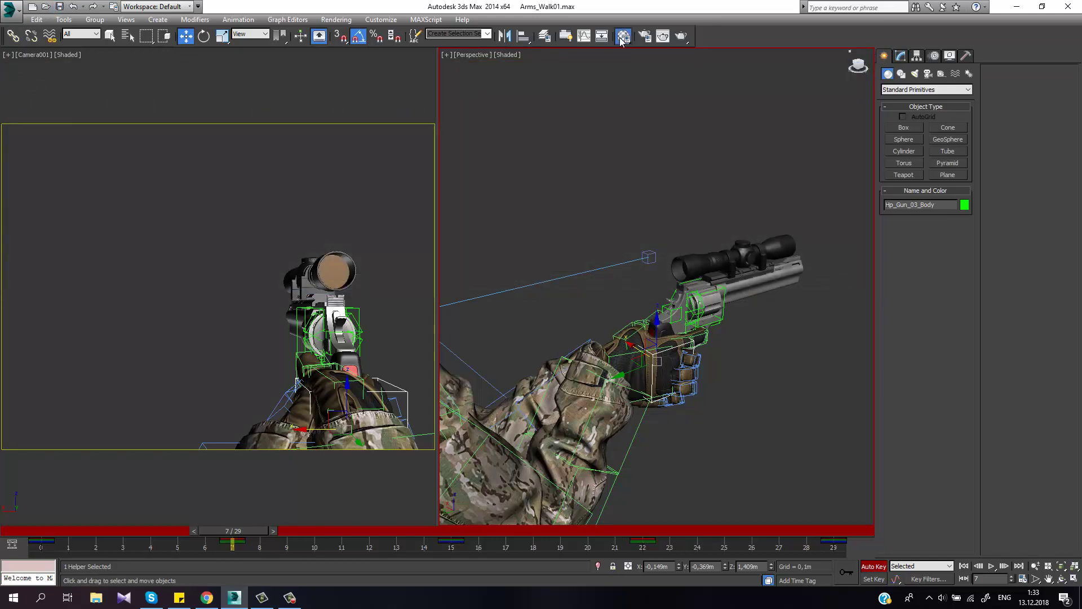
# - Hide the Gun Bones, Gun Helpers and Bones layers
pyautogui.press('m')
pyautogui.press('m')
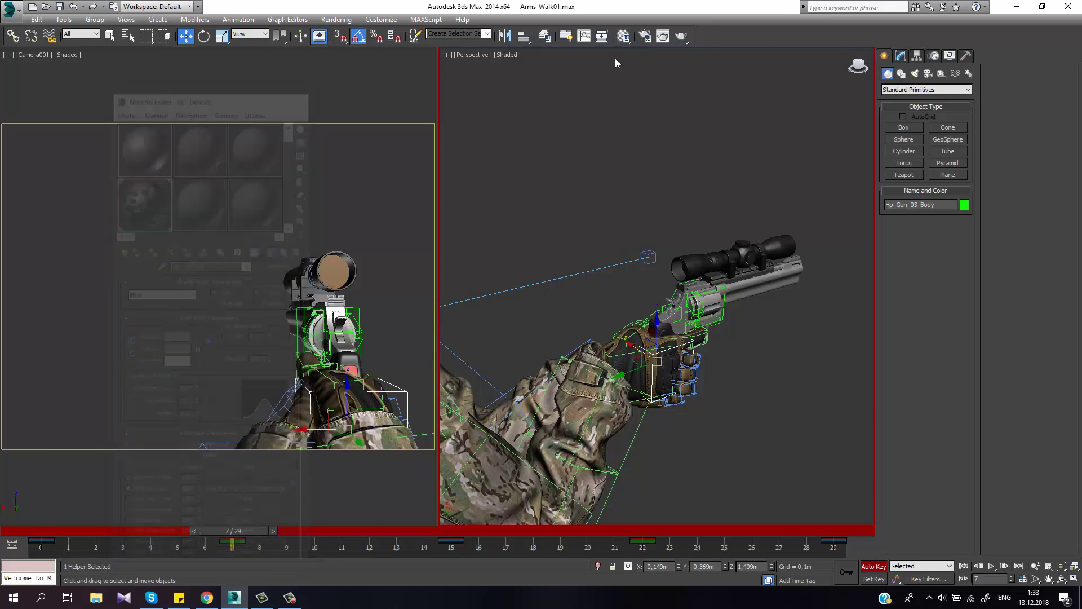
pyautogui.click(542, 36)
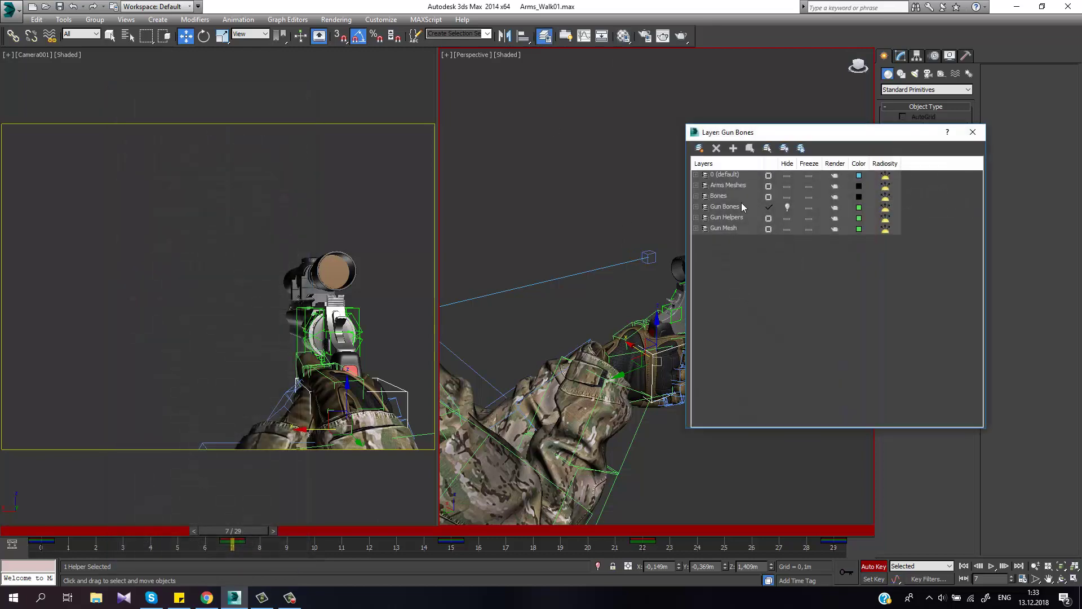
pyautogui.click(787, 208)
pyautogui.click(788, 218)
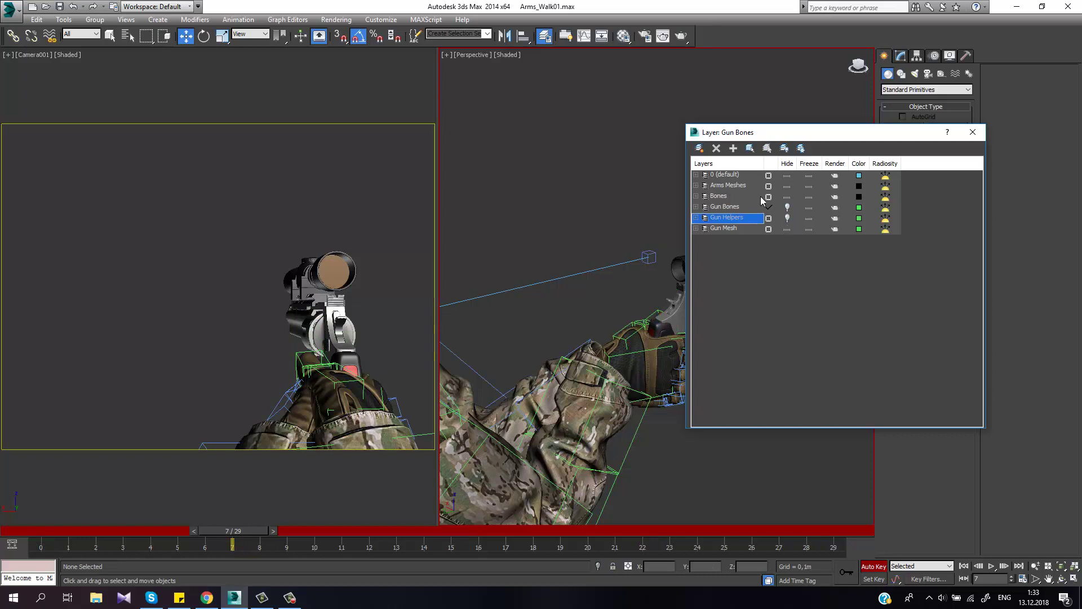
pyautogui.click(788, 196)
# - Maximize the Camera001 view, close the layer manager and play the walk animation, stopping it after reviewing the loop
pyautogui.click(405, 217)
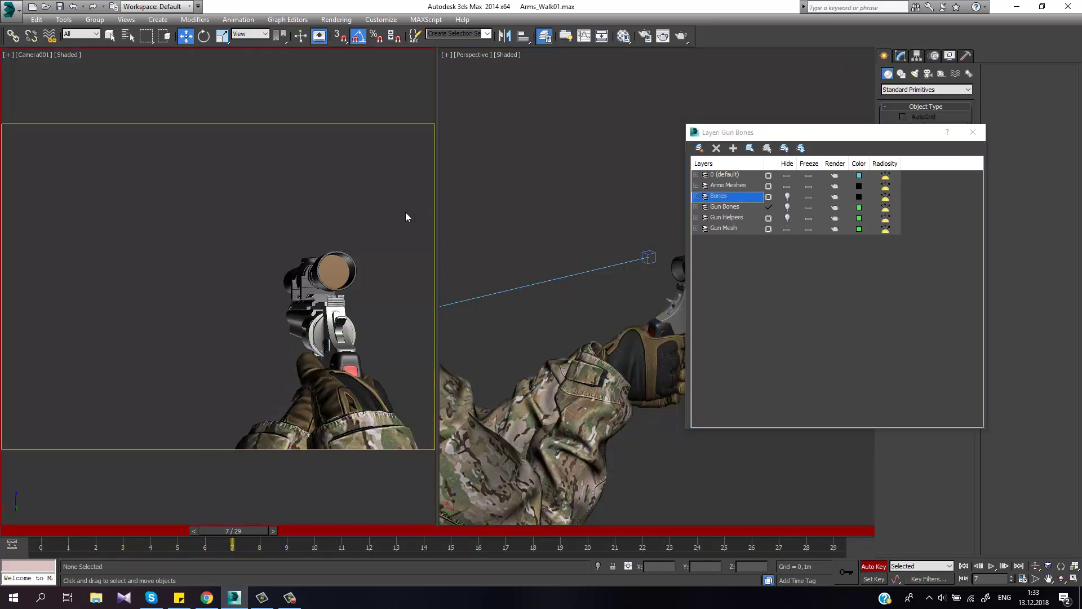
pyautogui.hotkey('alt', 'w')
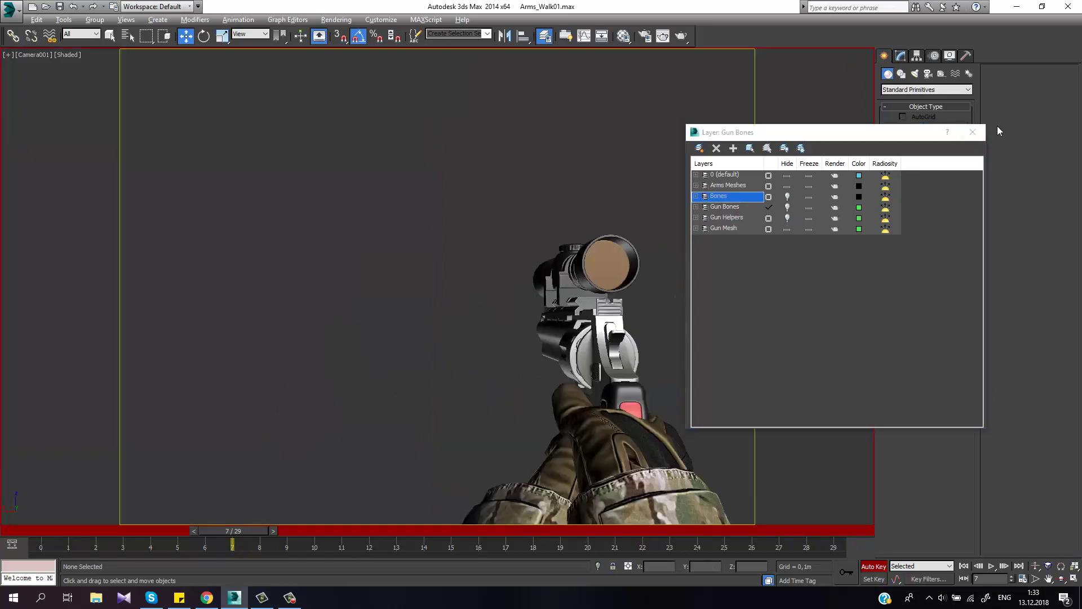
pyautogui.click(972, 132)
pyautogui.click(991, 566)
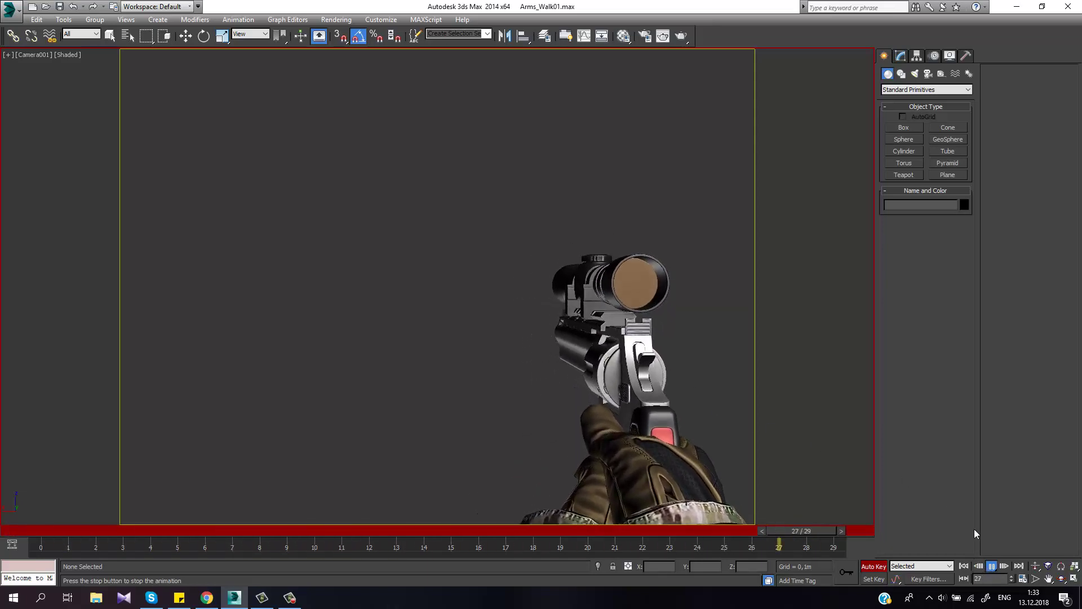
pyautogui.click(992, 566)
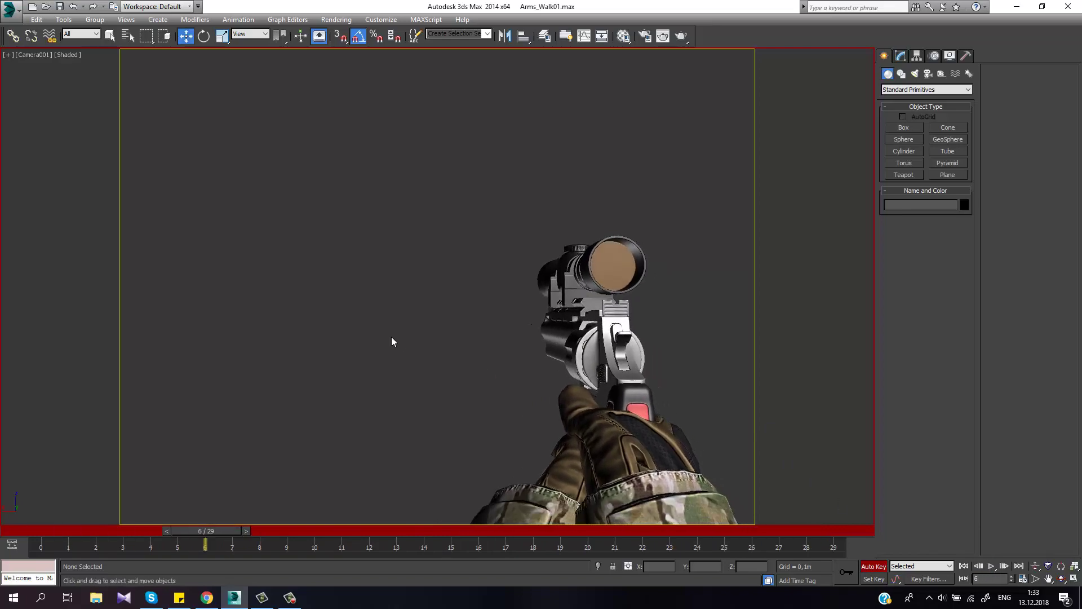
# - Restore the two-viewport layout and orbit the Perspective view around the arms and revolver
pyautogui.hotkey('alt', 'w')
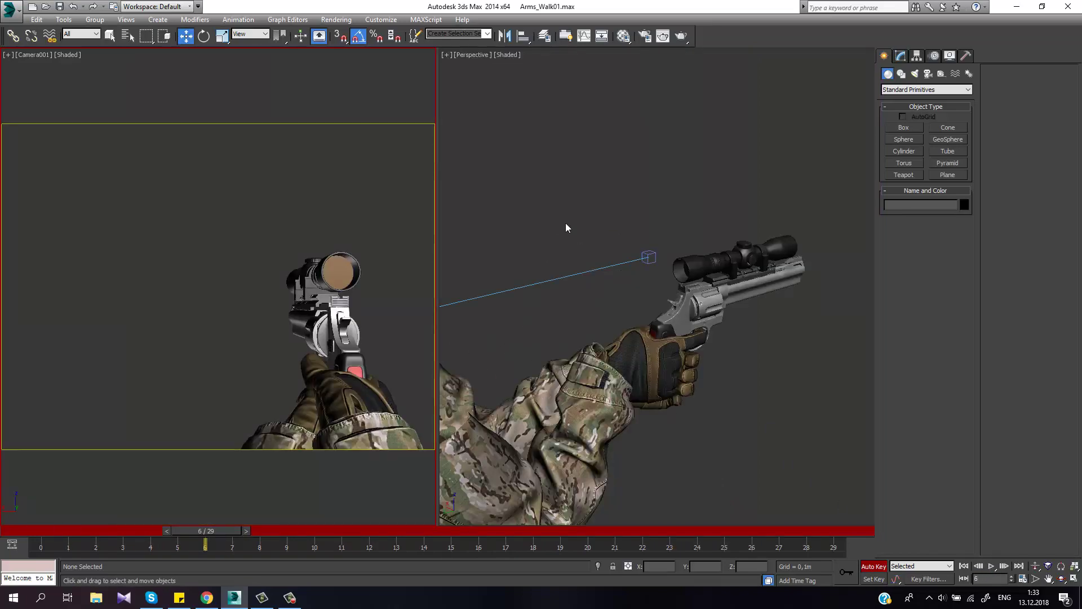
pyautogui.moveTo(573, 322)
pyautogui.keyDown('alt'); pyautogui.mouseDown(button='middle')
pyautogui.moveTo(609, 323)
pyautogui.moveTo(567, 316)
pyautogui.mouseUp(button='middle'); pyautogui.keyUp('alt')
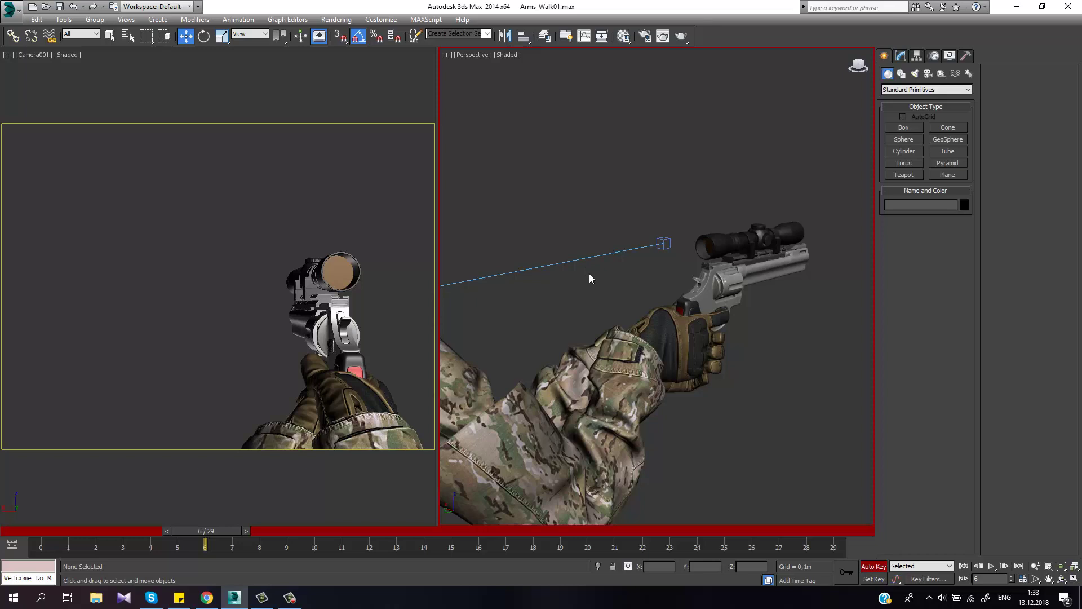
pyautogui.keyDown('alt'); pyautogui.moveTo(580, 414); pyautogui.dragTo(573, 355, button='middle'); pyautogui.keyUp('alt')
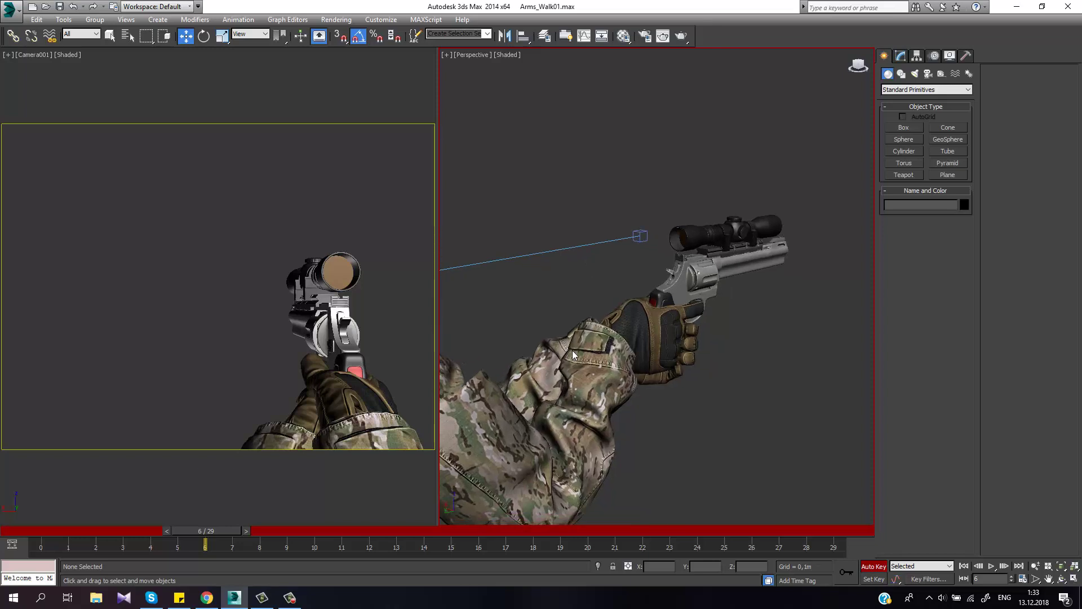